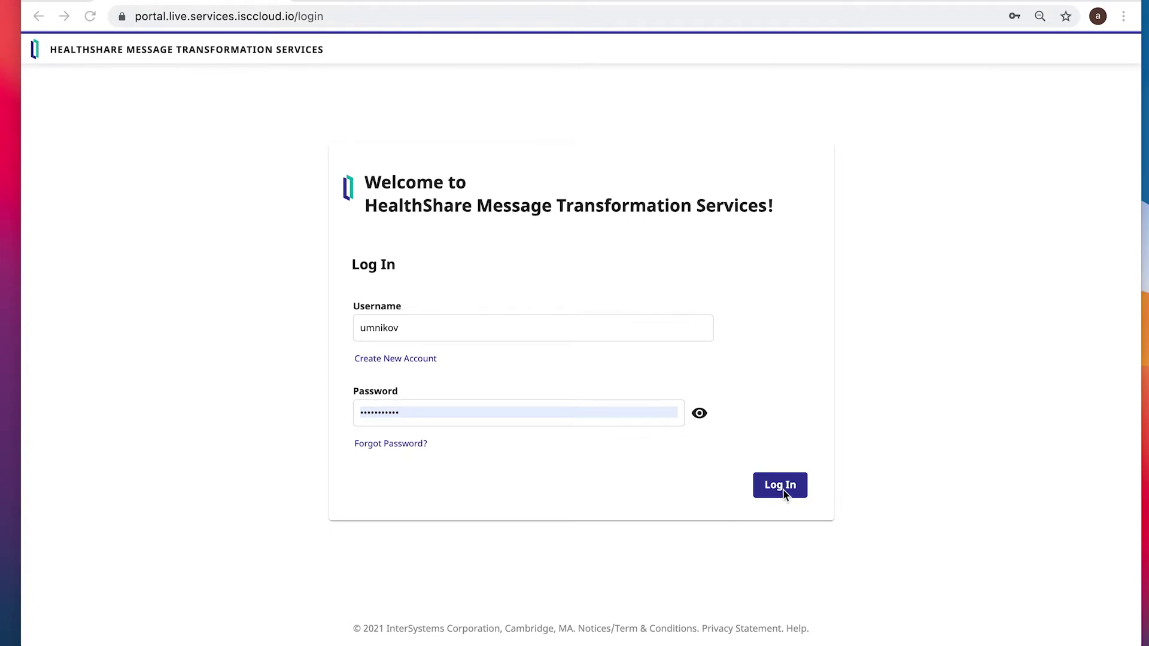
- Sign in to the transformation services portal with the prefilled username and password
left_click(784, 490)
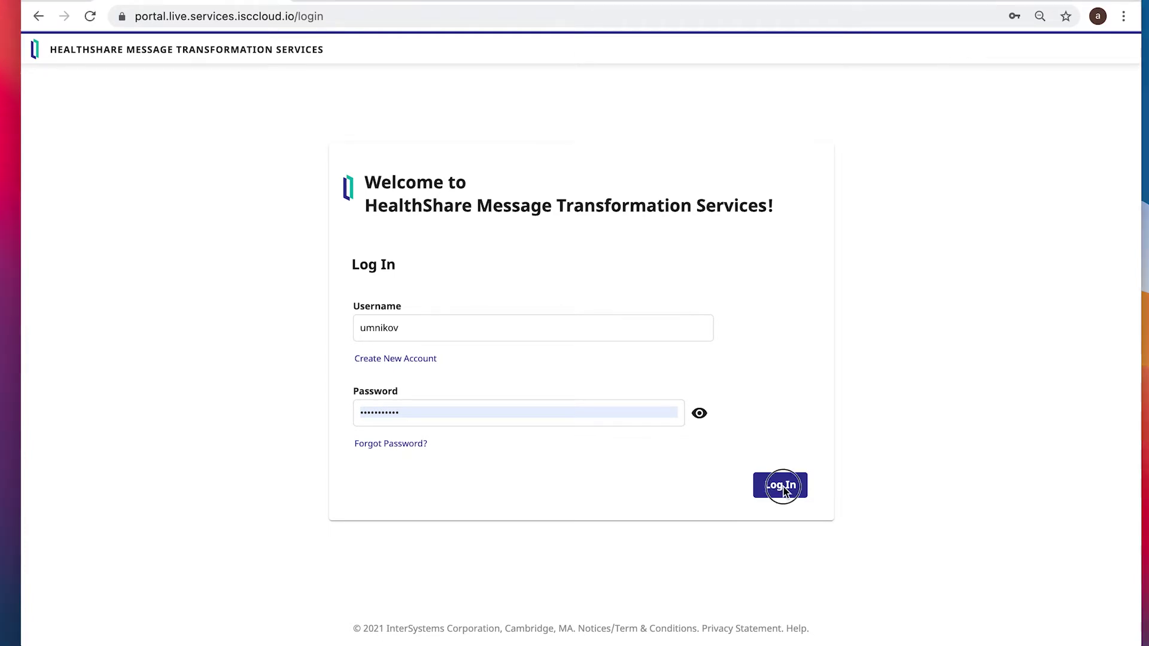
left_click(786, 490)
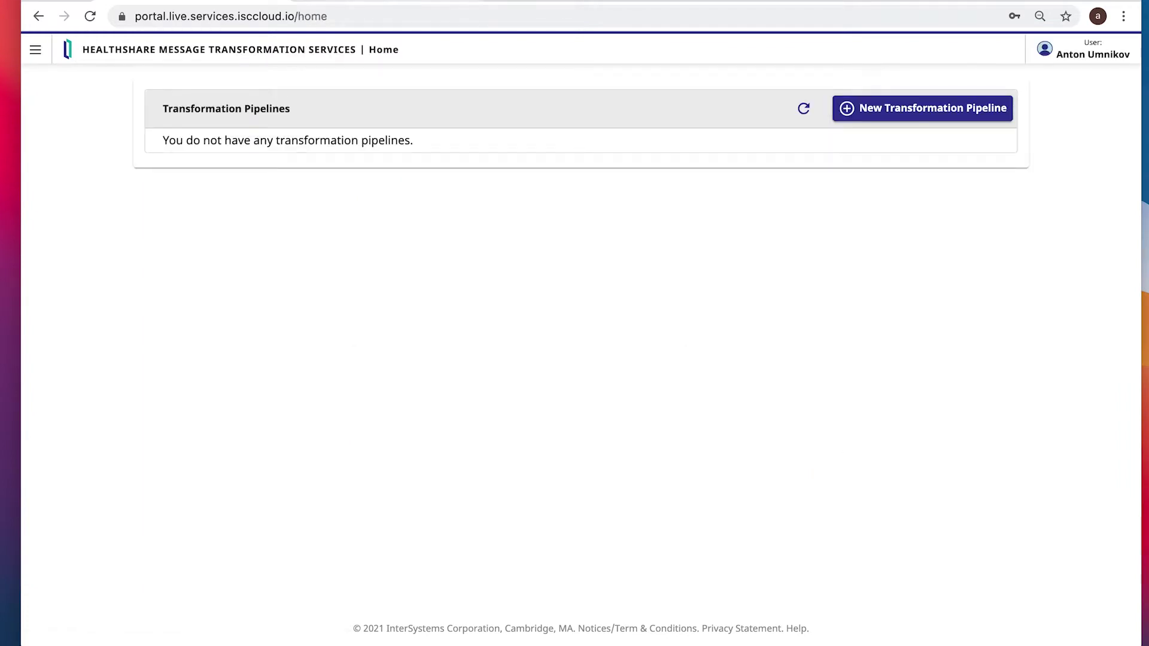
- Copy the bucket name anton-demo-hl72fhir from the Amazon S3 console
left_click(371, 1)
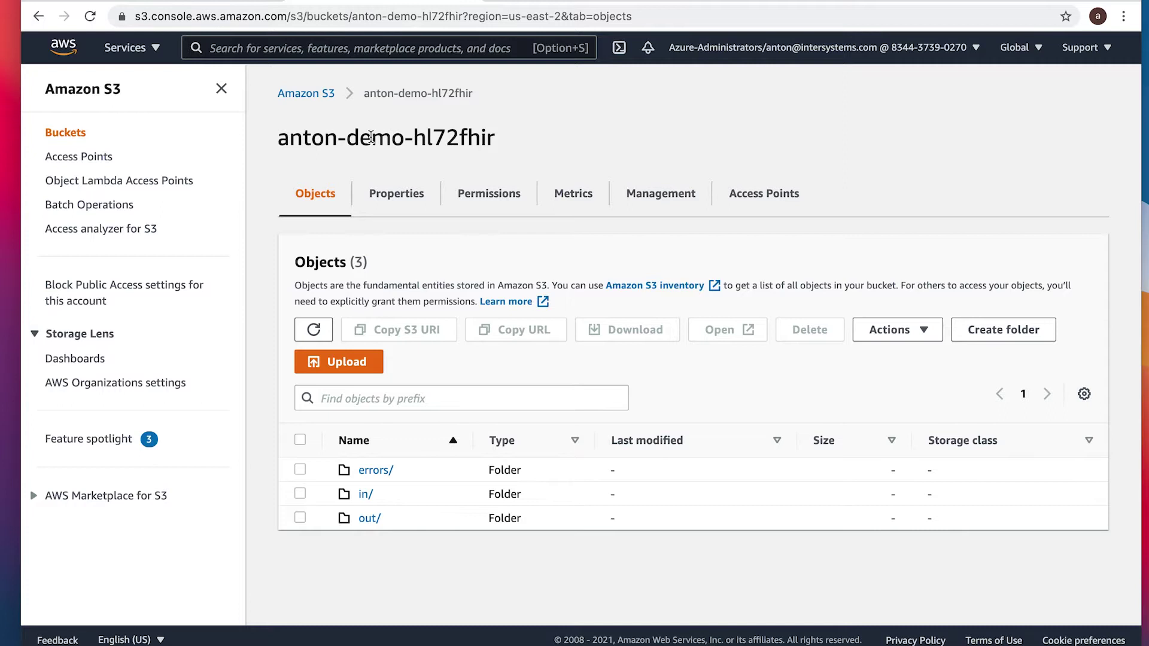
left_click_drag(492, 140, 275, 141)
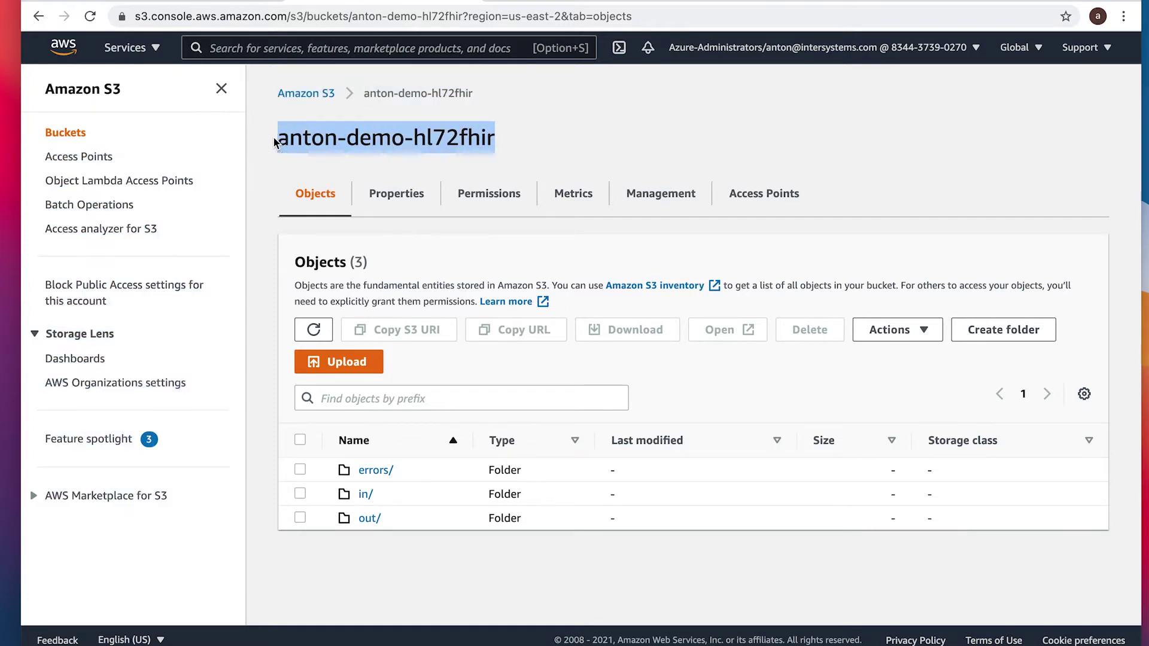
right_click(386, 139)
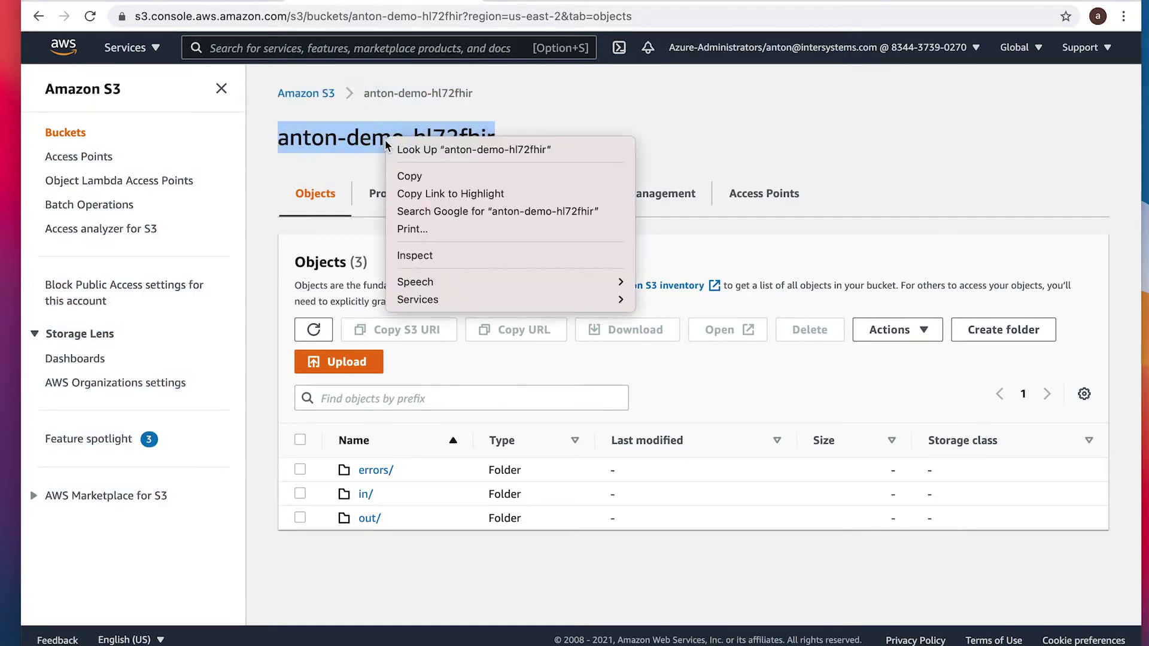
left_click(426, 176)
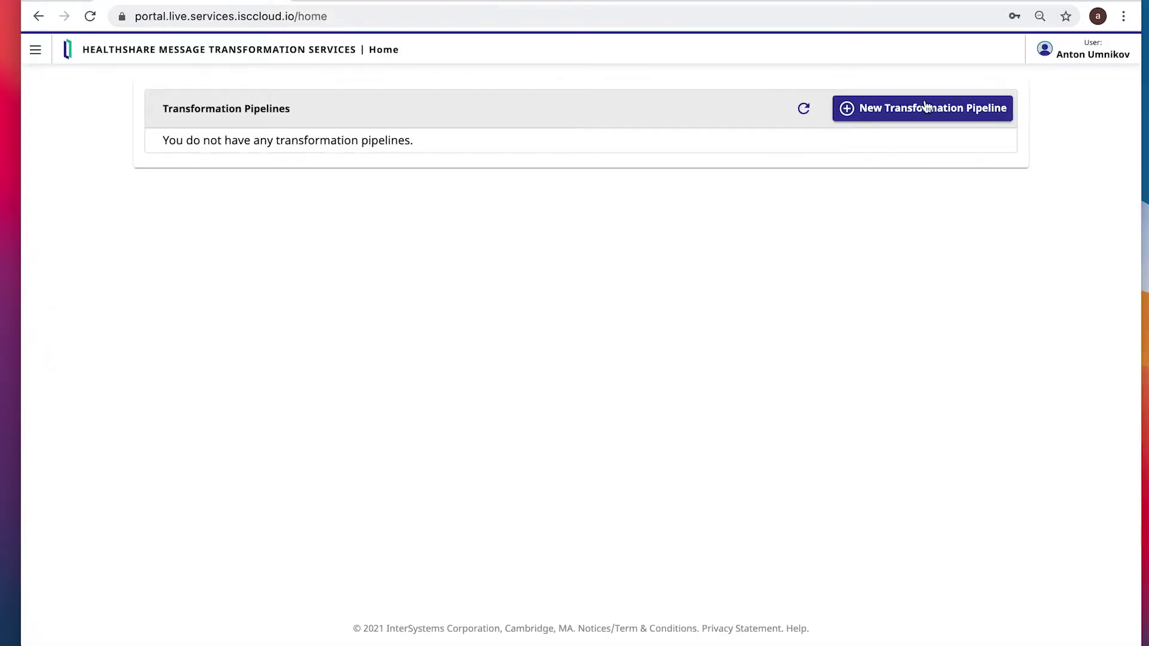
- Start a new HL7v2 to FHIR R4 transformation pipeline named anton-demo
left_click(924, 109)
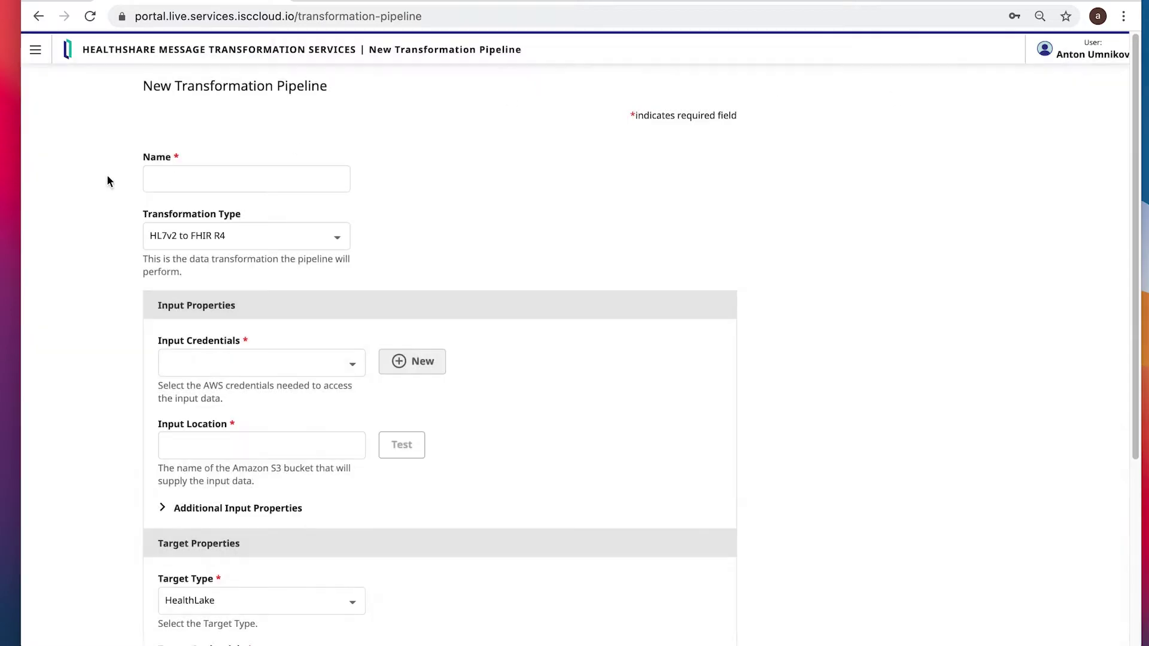
left_click(213, 177)
type("an")
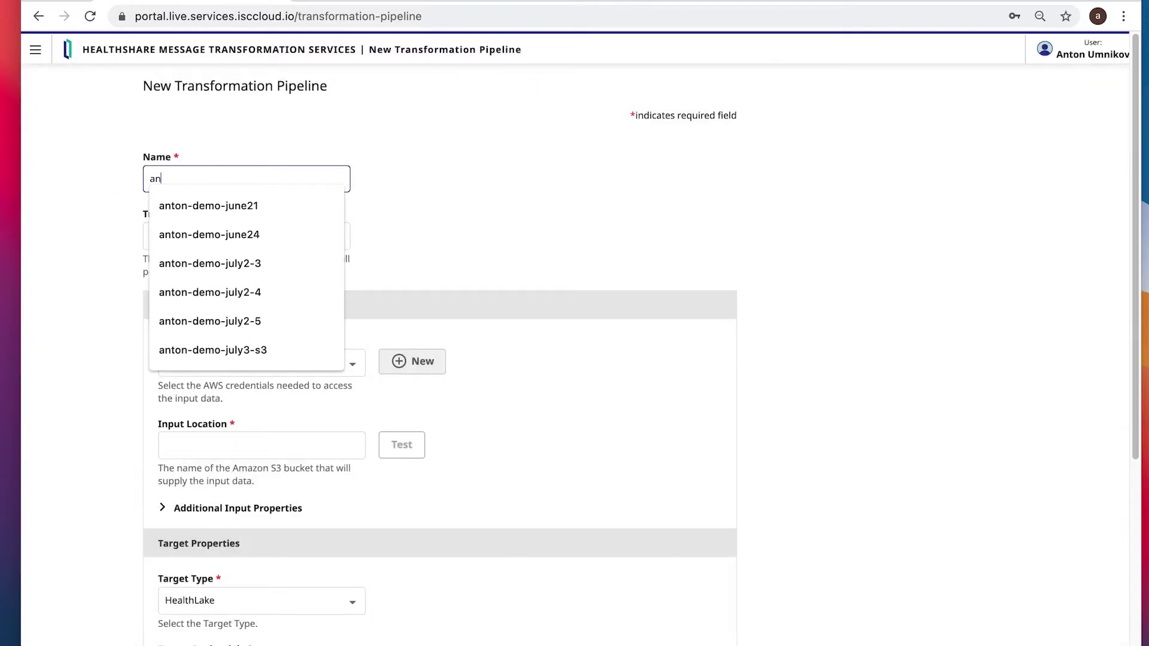
type("ton-demo")
left_click(548, 210)
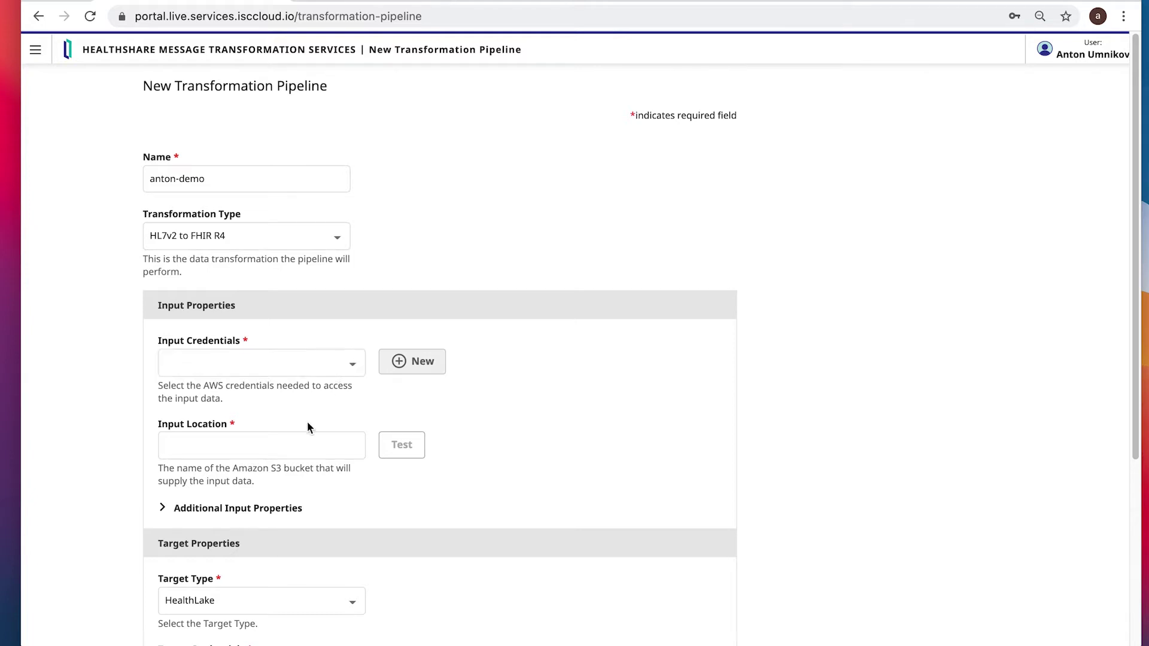
- Save AWS input credentials named anton-cloud using the pasted access key ID and secret key
left_click(419, 362)
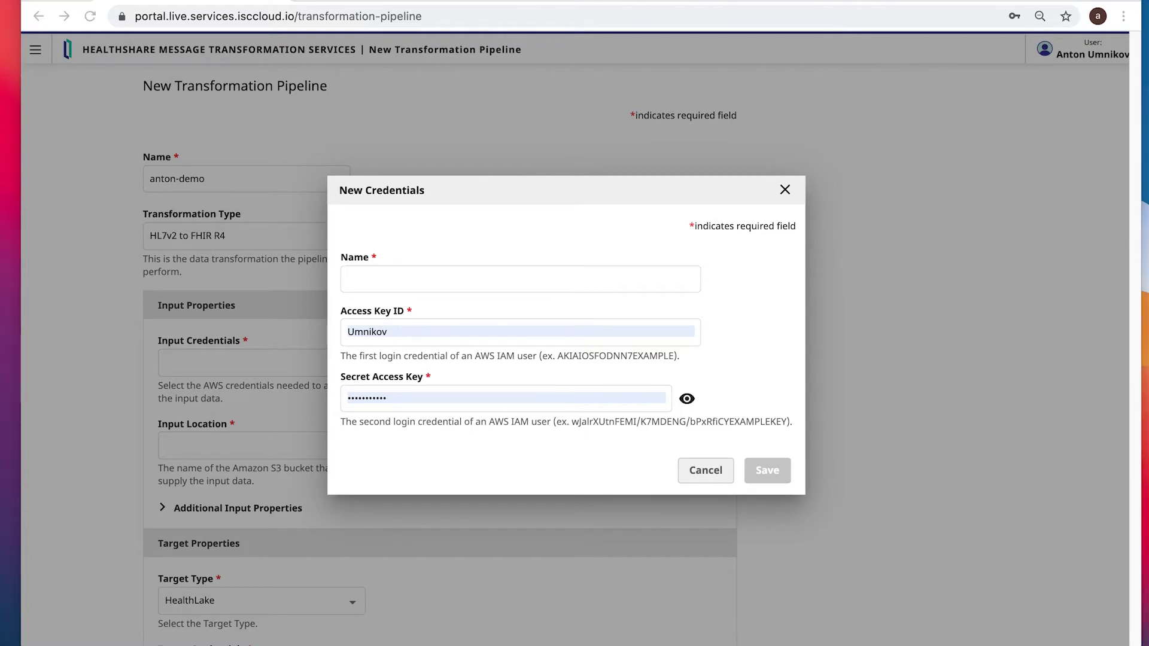
double_click(435, 335)
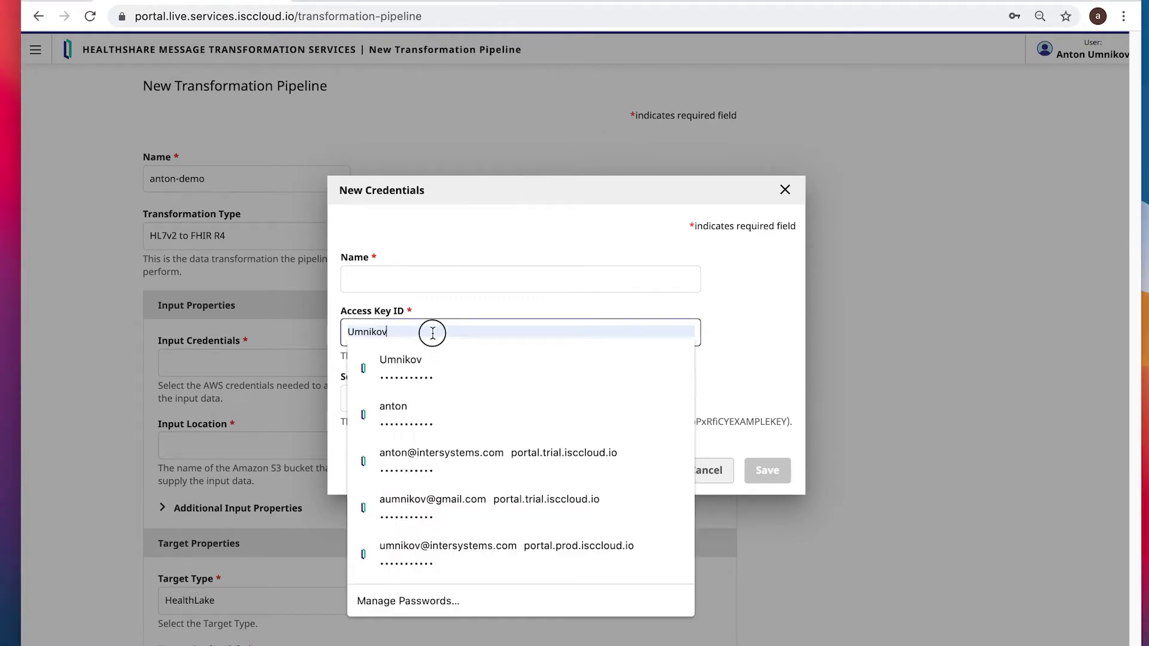
key("ctrl+v")
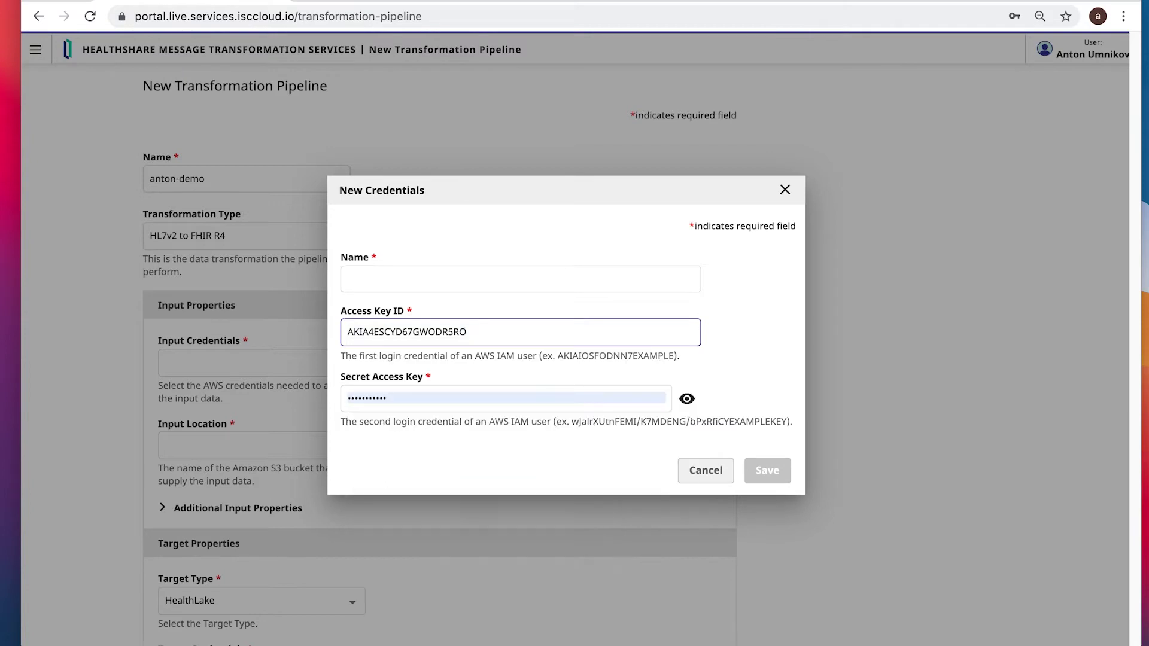
key("super+Tab")
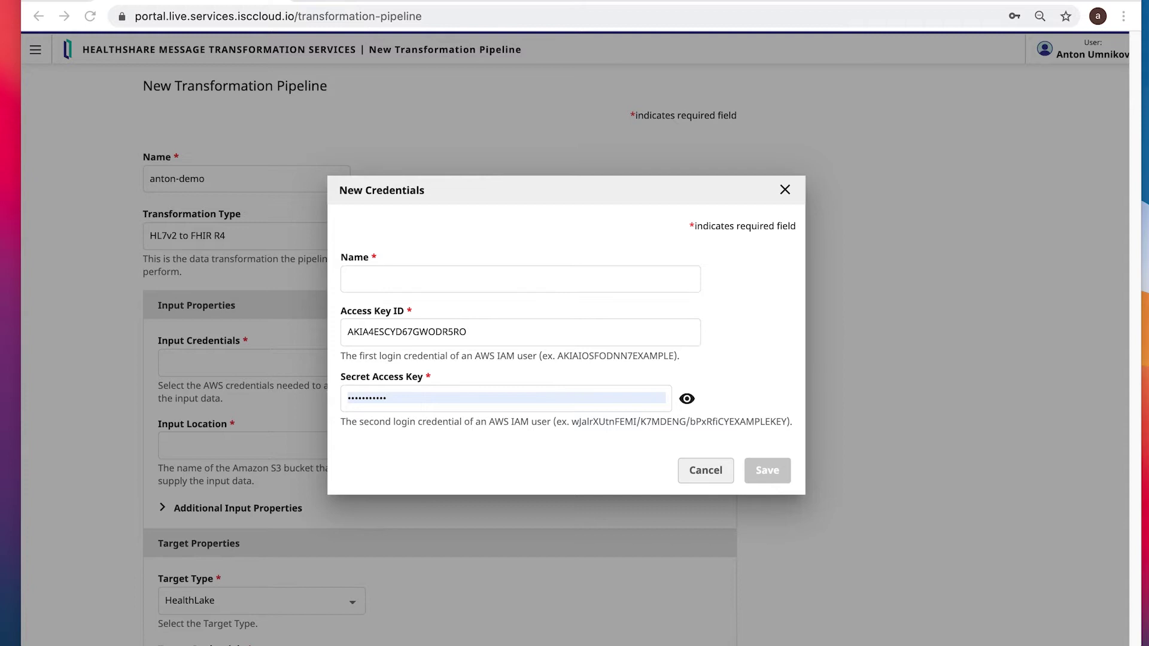
double_click(429, 398)
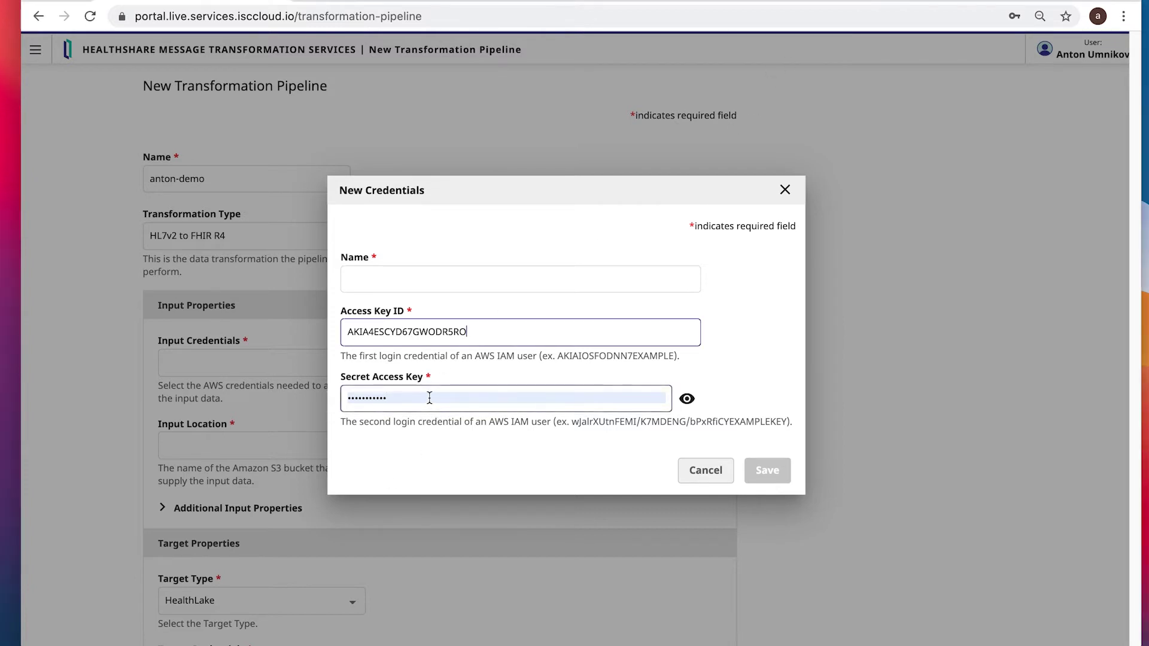
key("ctrl+v")
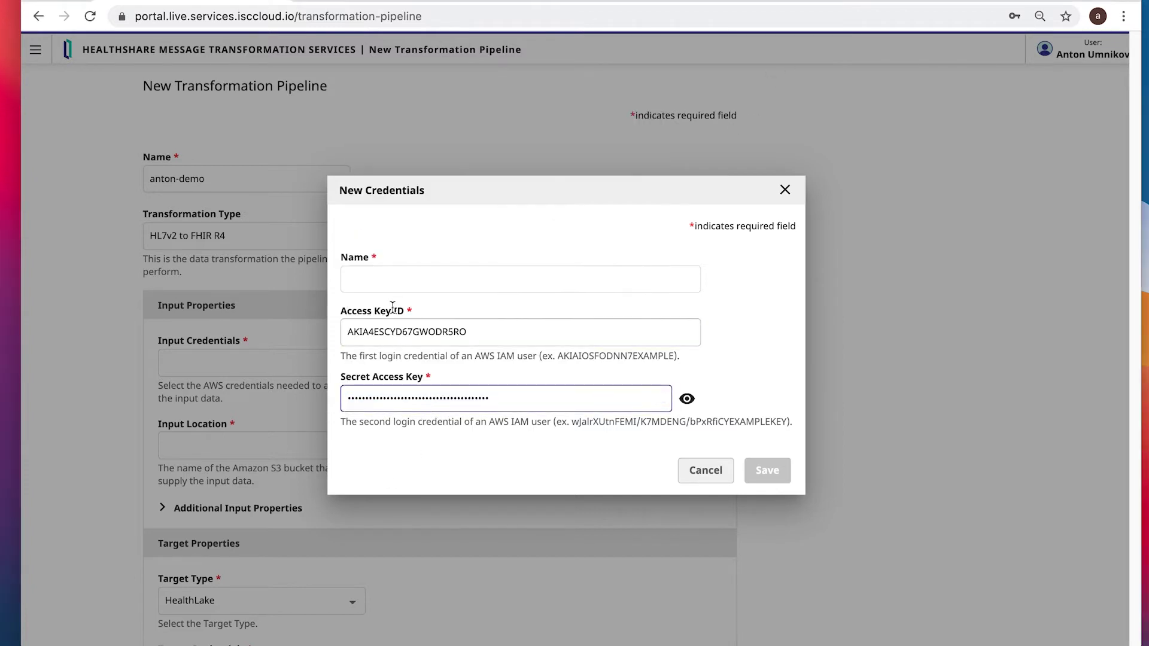
left_click(400, 273)
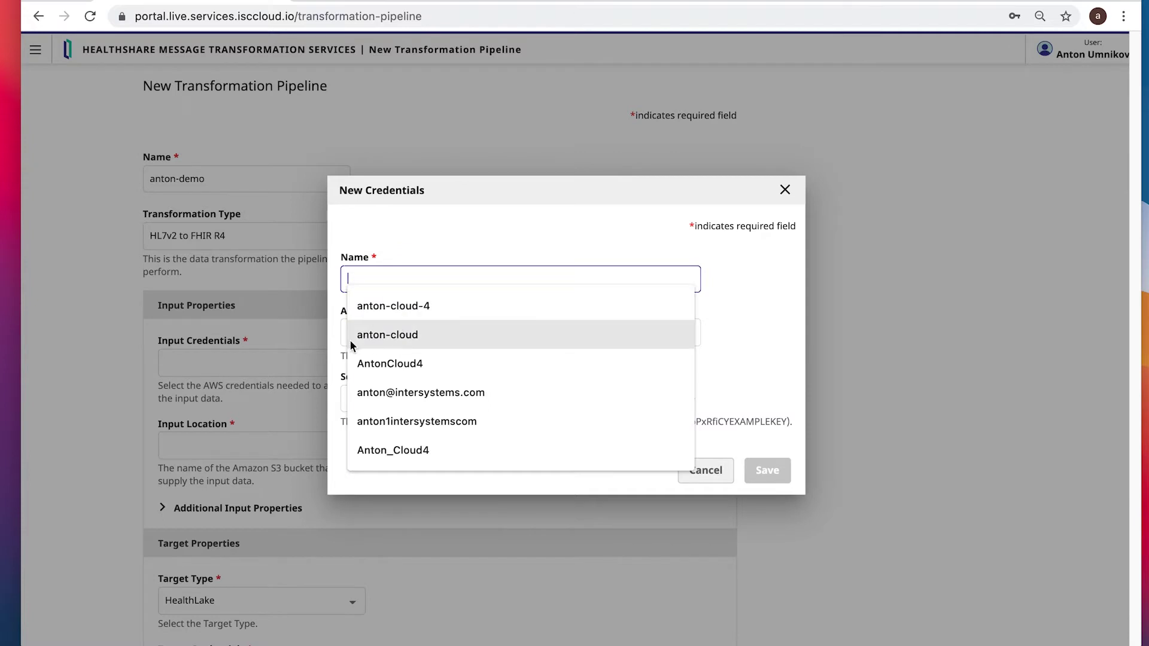
left_click(353, 336)
left_click(777, 473)
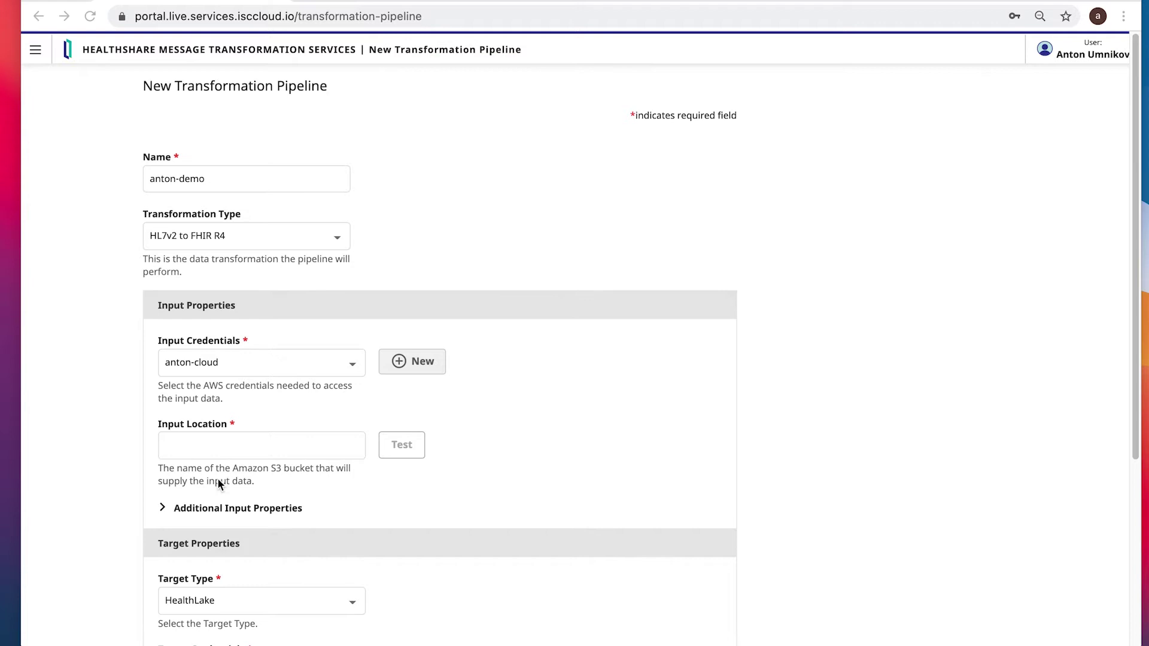
- Set the input location to s3://anton-demo-hl72fhir/in and confirm it passes the access test
left_click(226, 453)
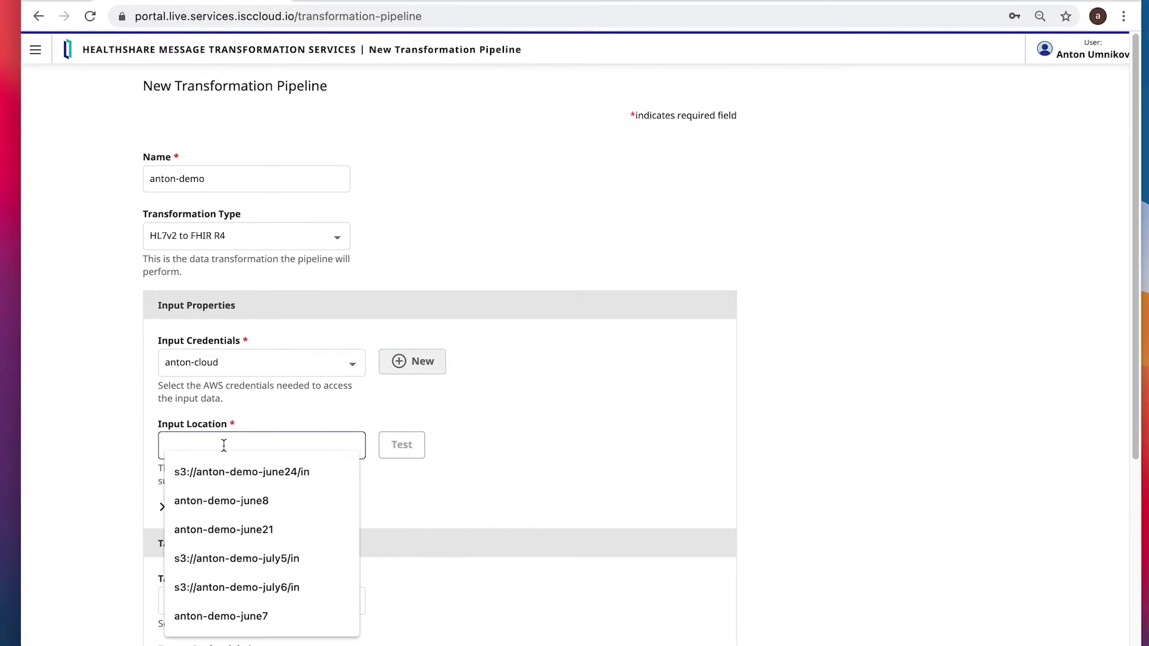
type("s3://anton-demo-hl72fhir/in")
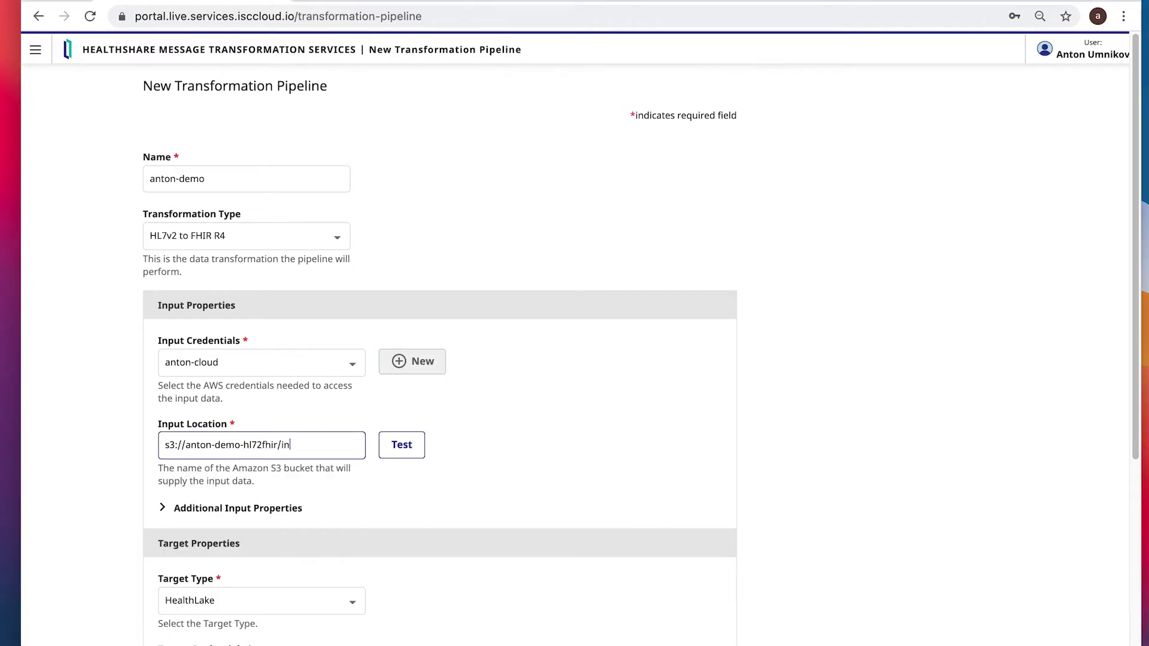
left_click(401, 450)
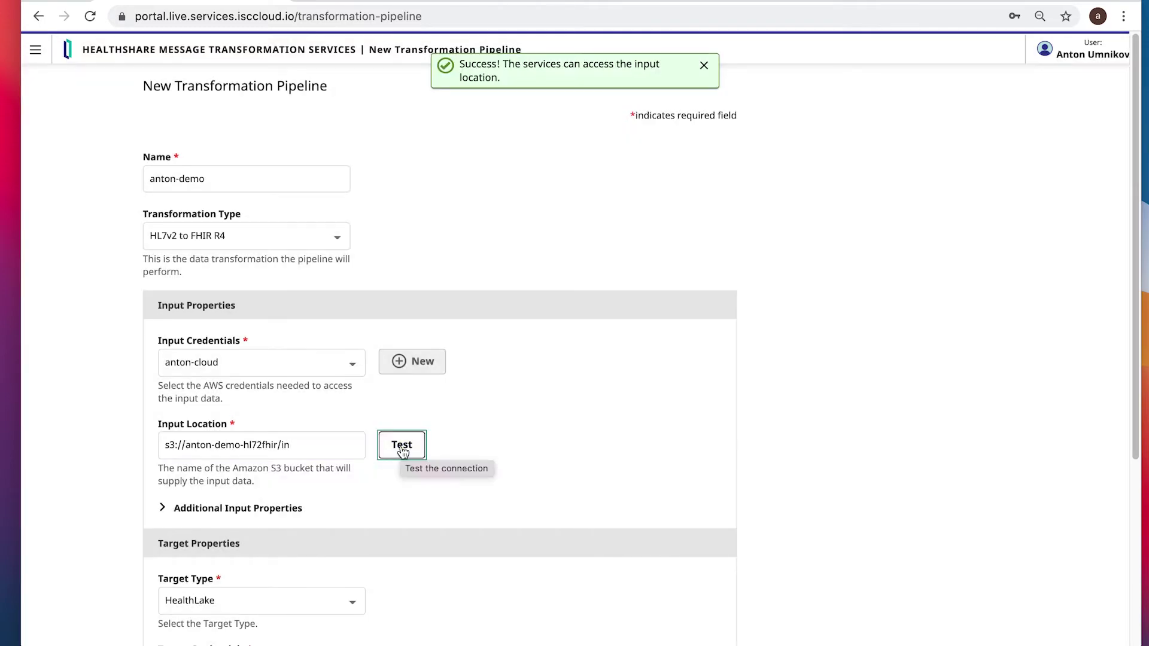
left_click(704, 66)
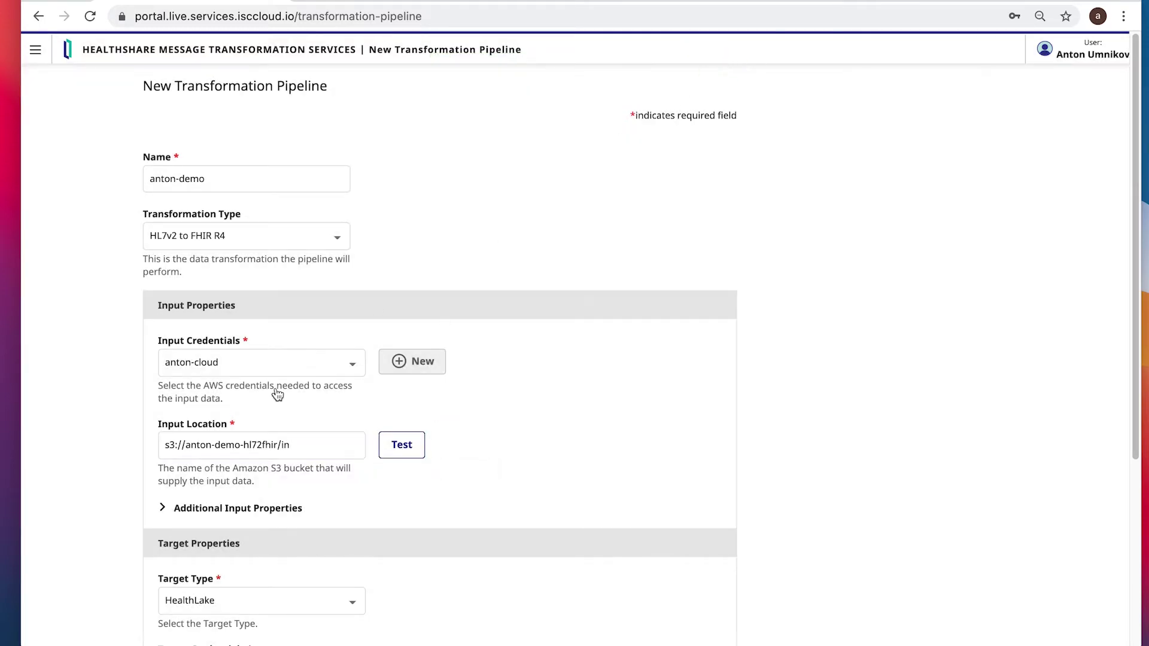
- Set the error logs location to s3://anton-demo-hl72fhir/errors and test its access
left_click(214, 512)
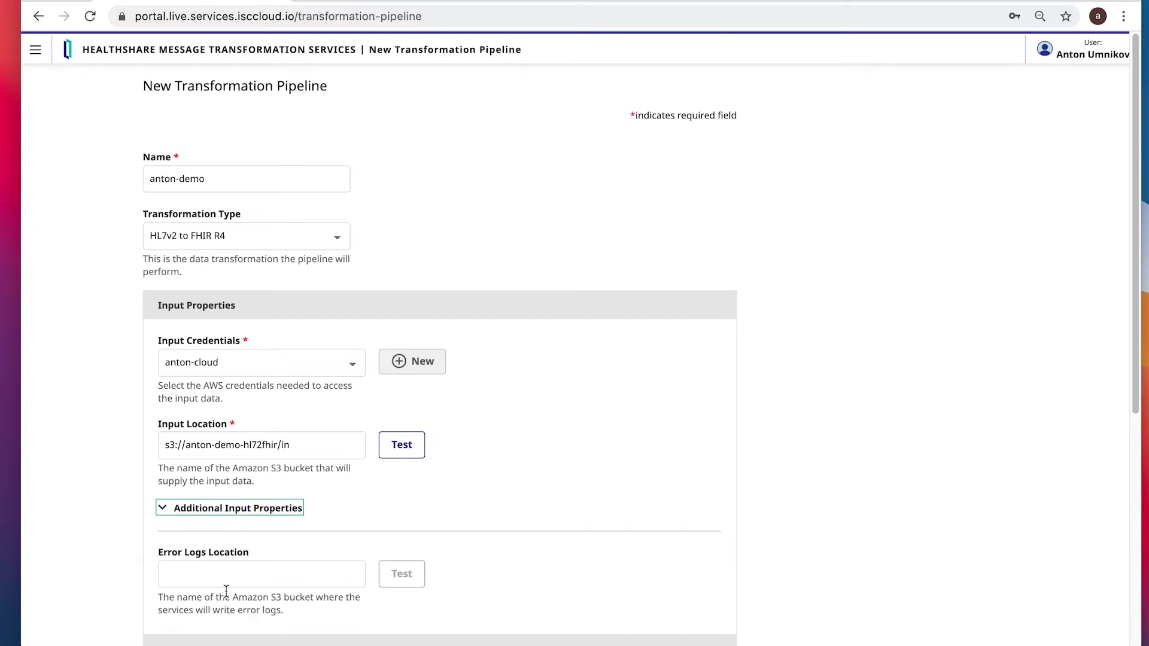
left_click(233, 584)
type("s3://anton-demo-hl72fhir/errors")
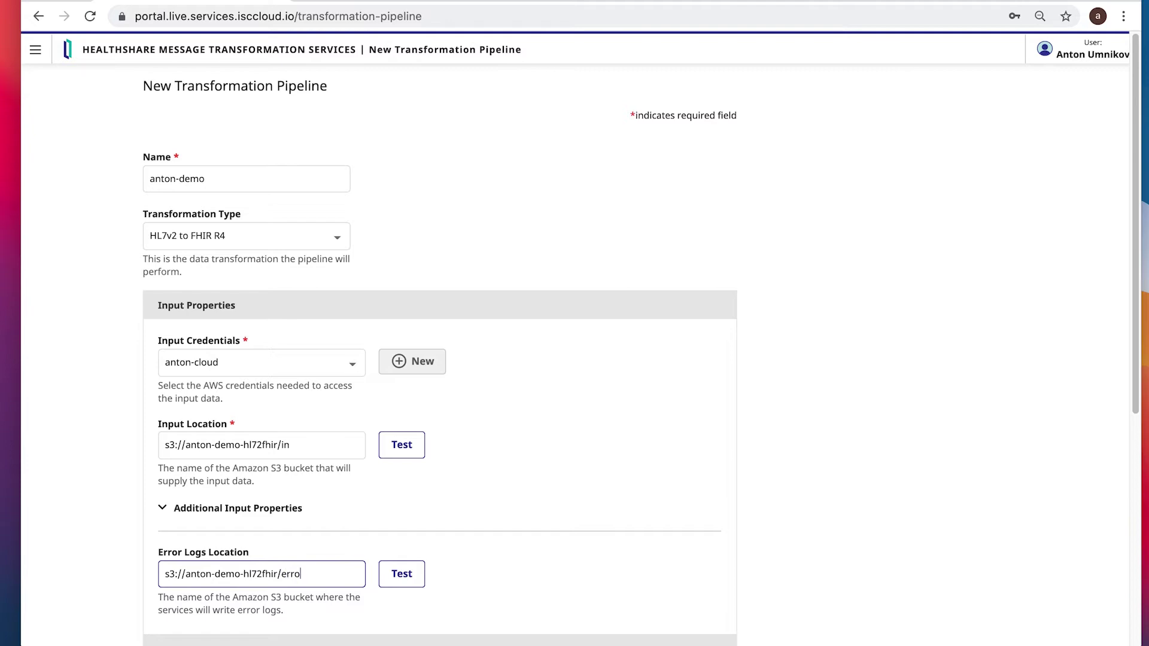
left_click(404, 576)
- Make the target an Amazon S3 bucket using the anton-cloud credentials
scroll(676, 402, "down", 5)
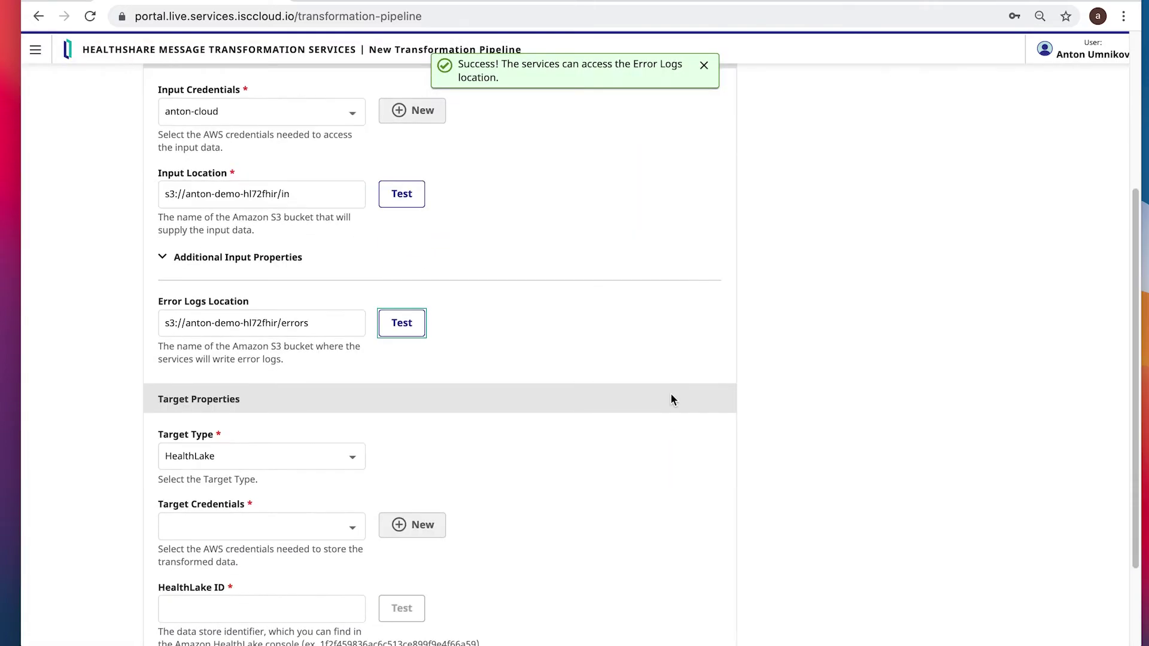
left_click(278, 461)
left_click(266, 484)
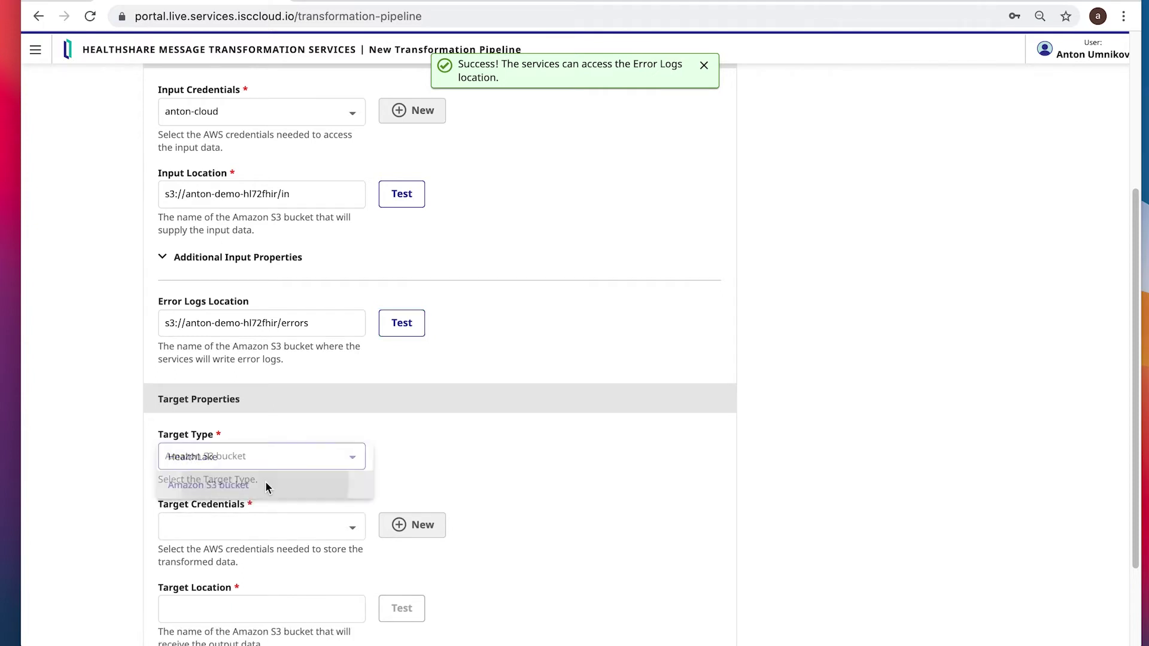
left_click(217, 527)
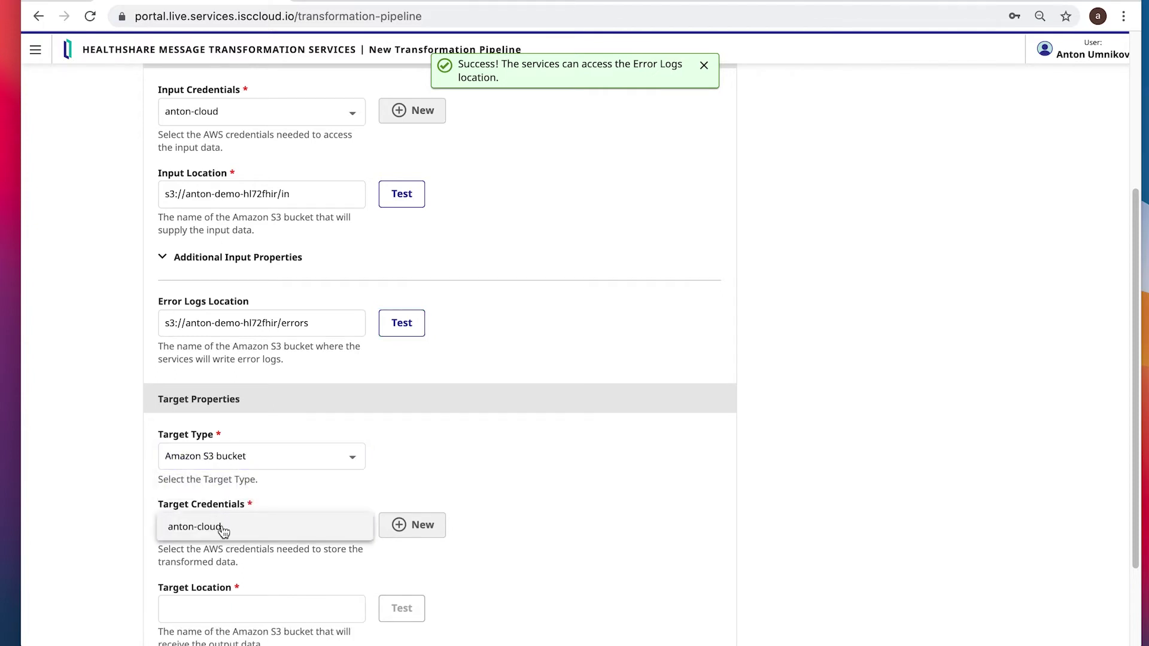
left_click(216, 526)
- Set target location s3://anton-demo-hl72fhir/out, verify access, and save the pipeline
left_click(216, 610)
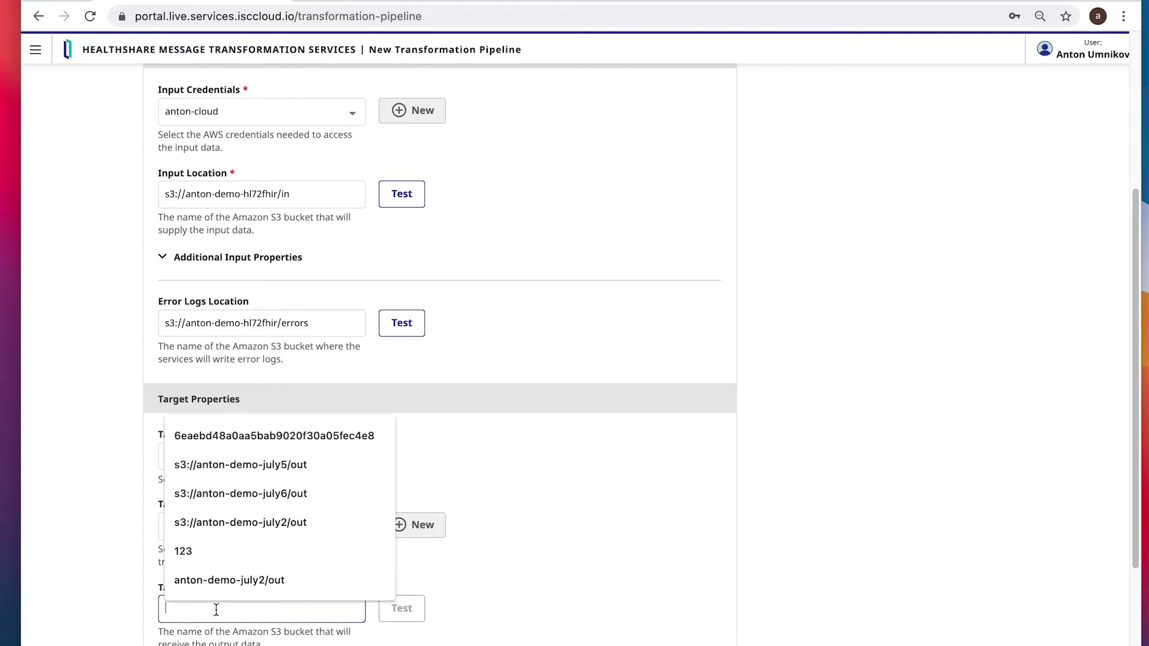
type("s3://anton-demo-hl72fhir/out")
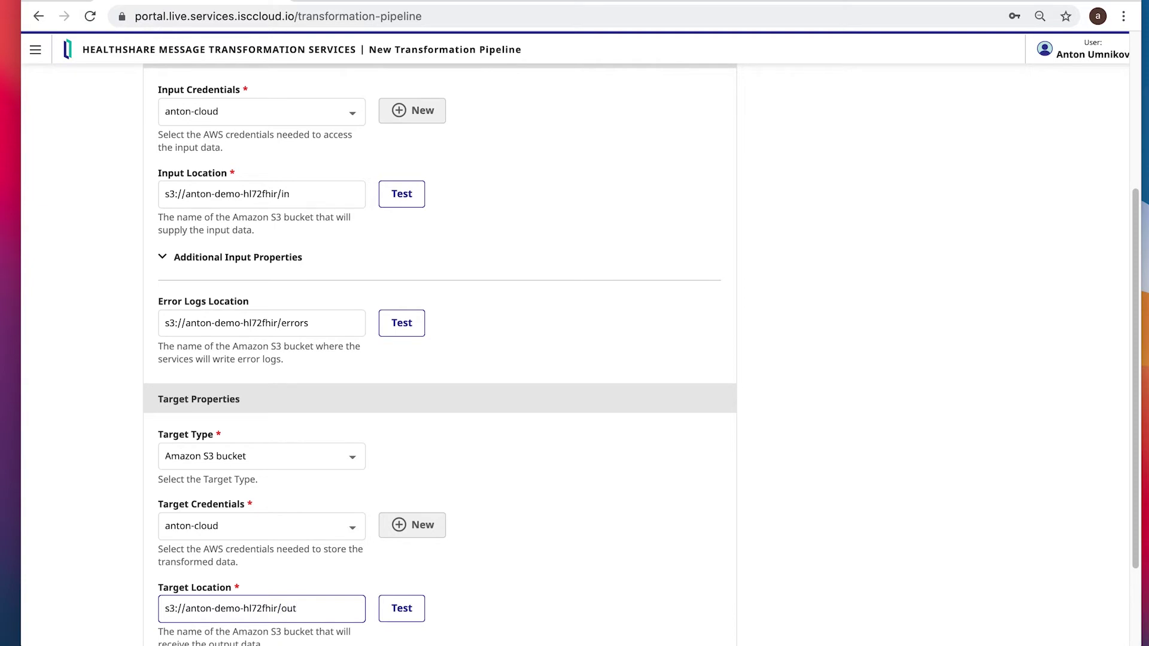
scroll(626, 516, "down", 3)
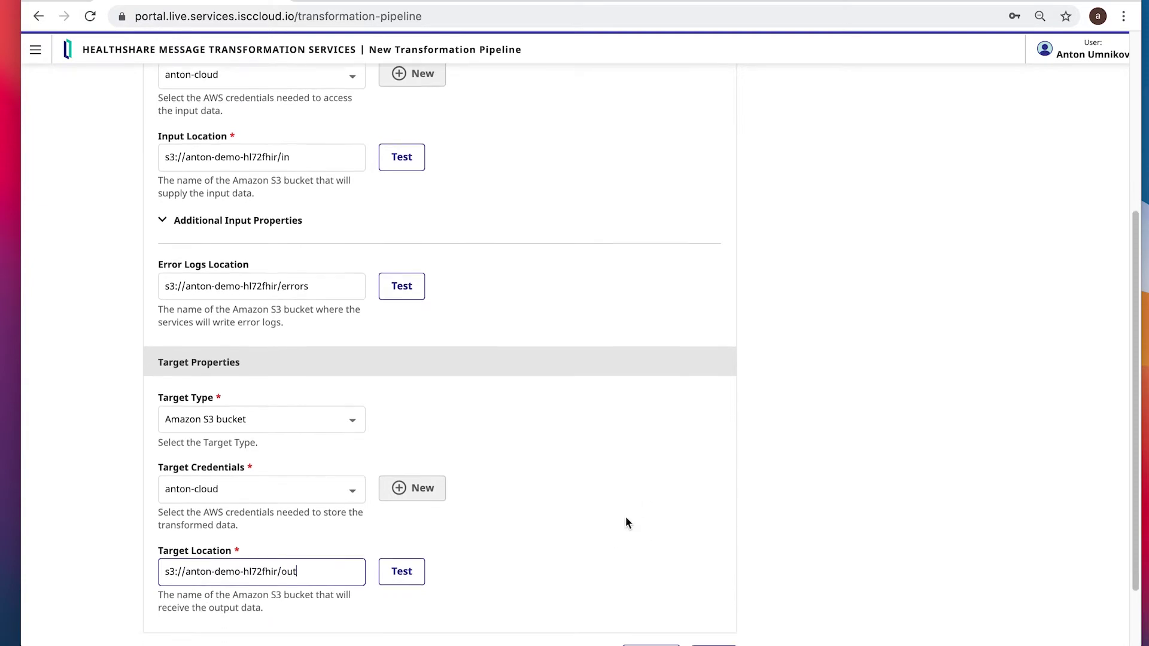
left_click(395, 533)
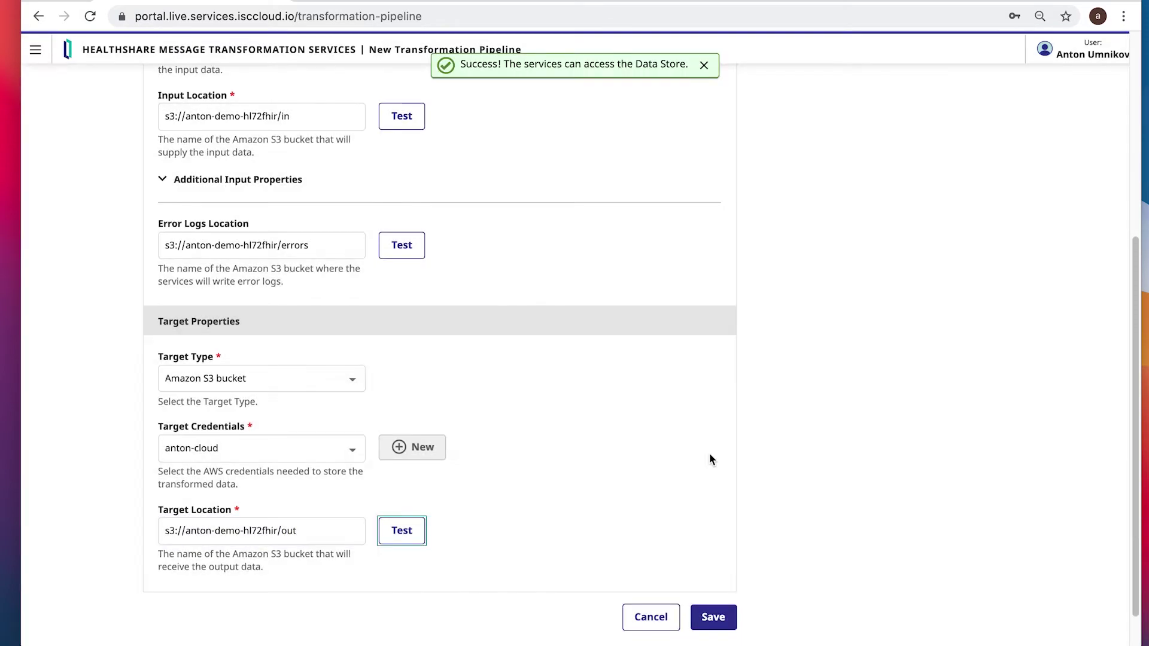
left_click(713, 623)
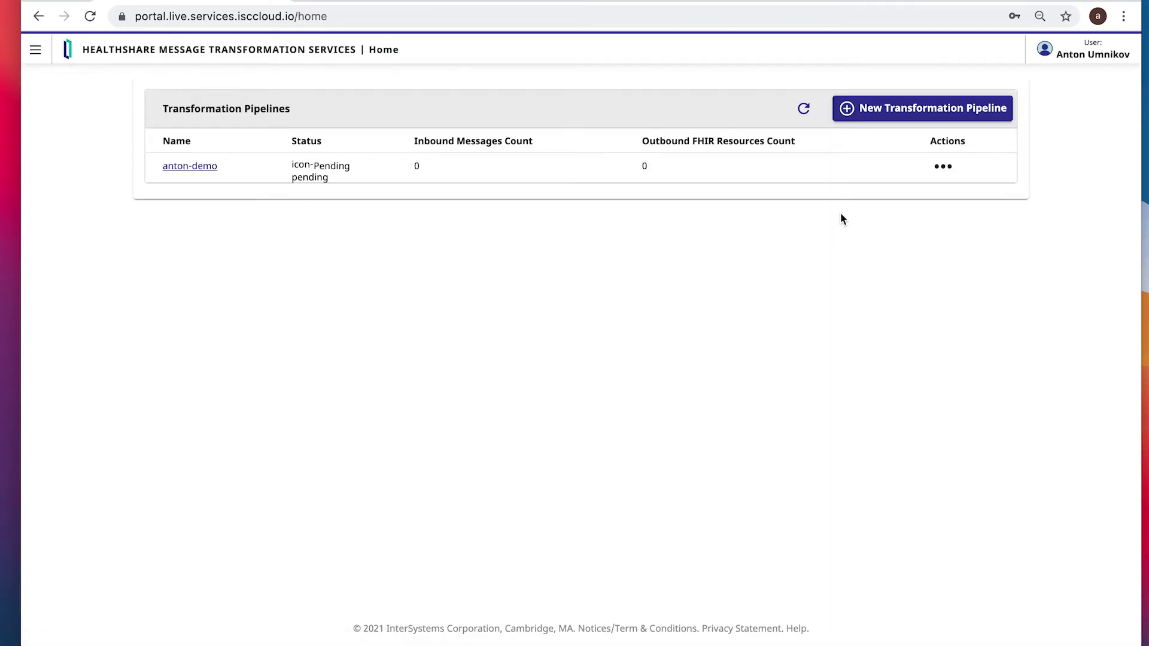
- Refresh the Home pipeline list to update the Pending anton-demo status
left_click(801, 110)
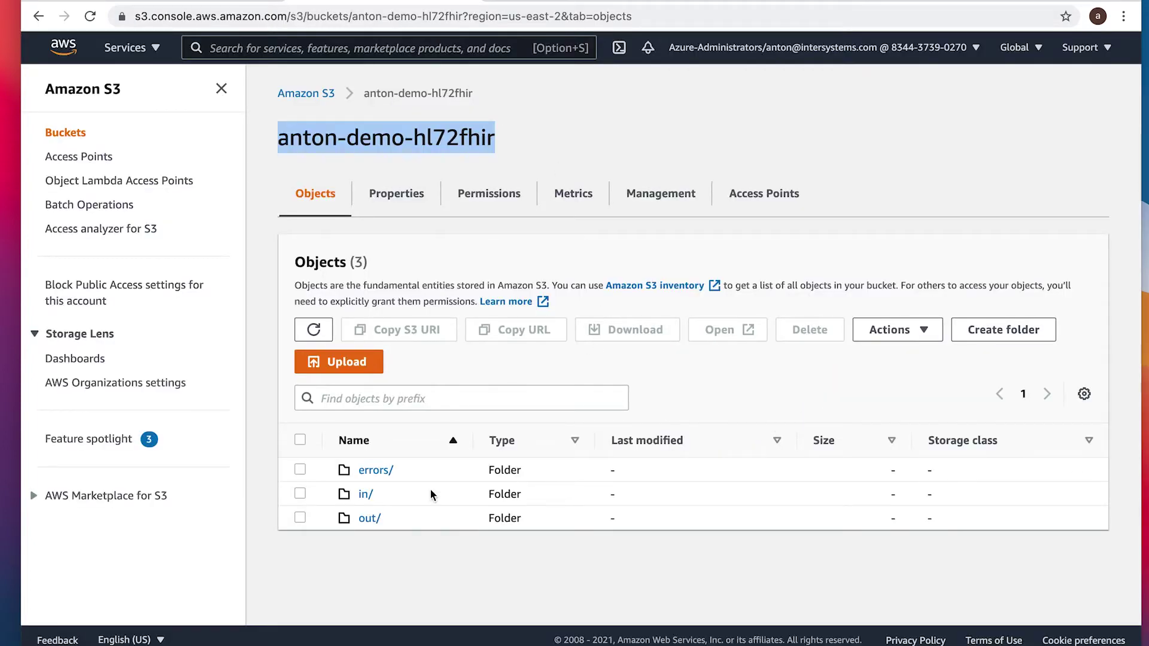
- Upload the three HL7 sample message files into the bucket's in/ folder
left_click(364, 498)
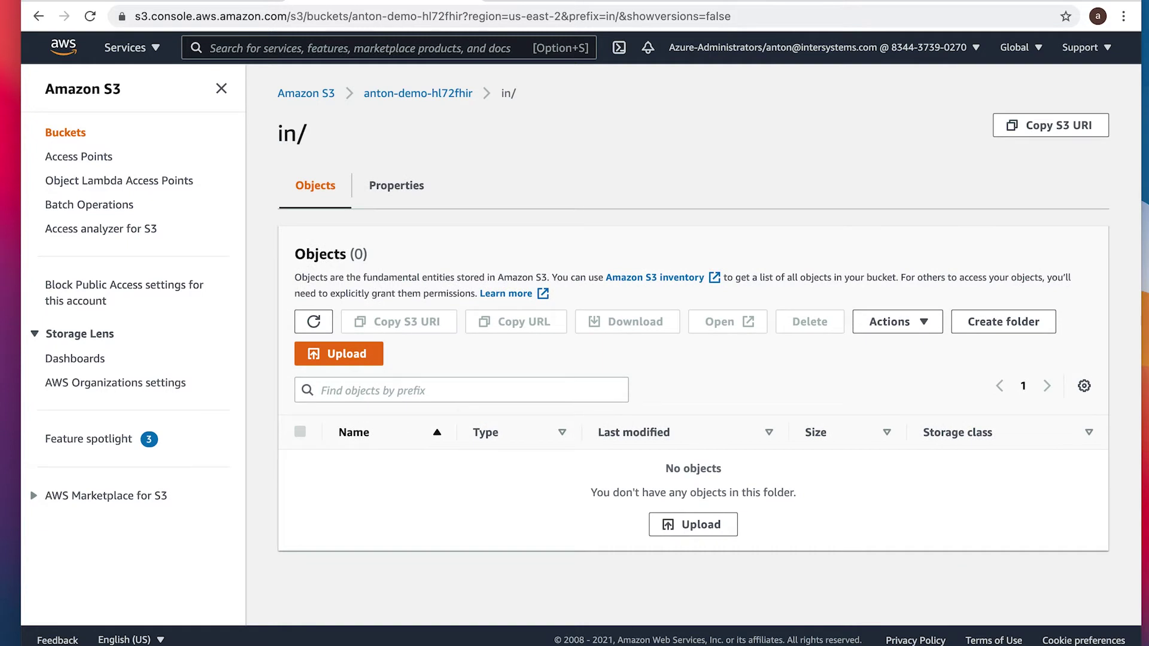
key("super+Tab")
left_click(541, 104)
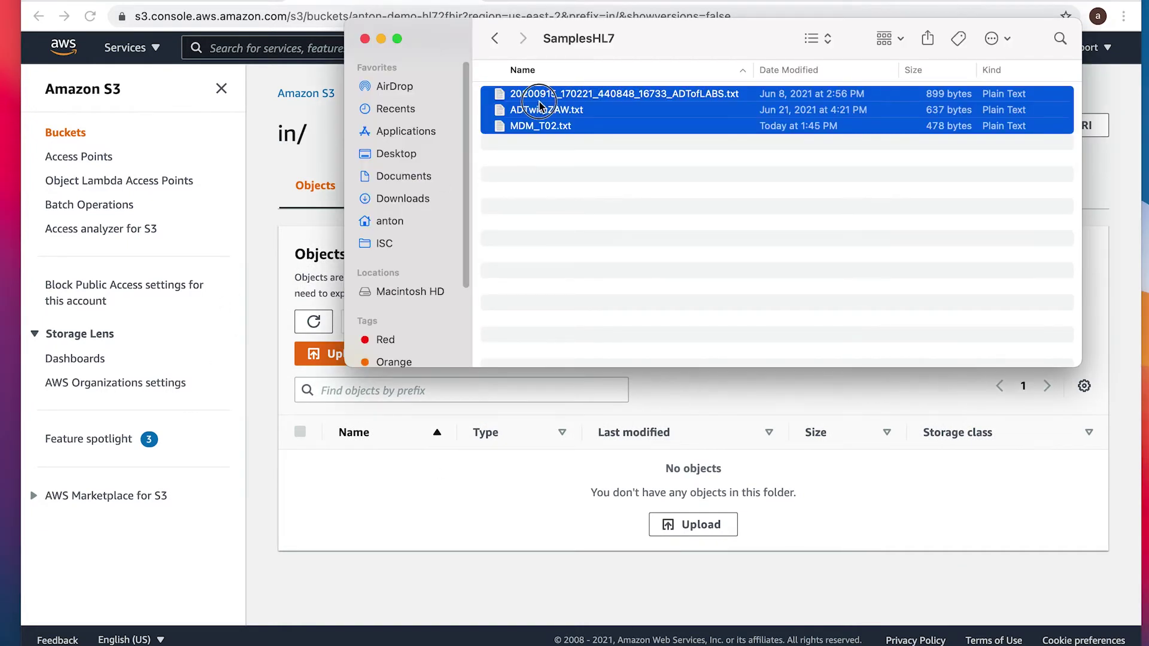
left_click_drag(541, 105, 471, 495)
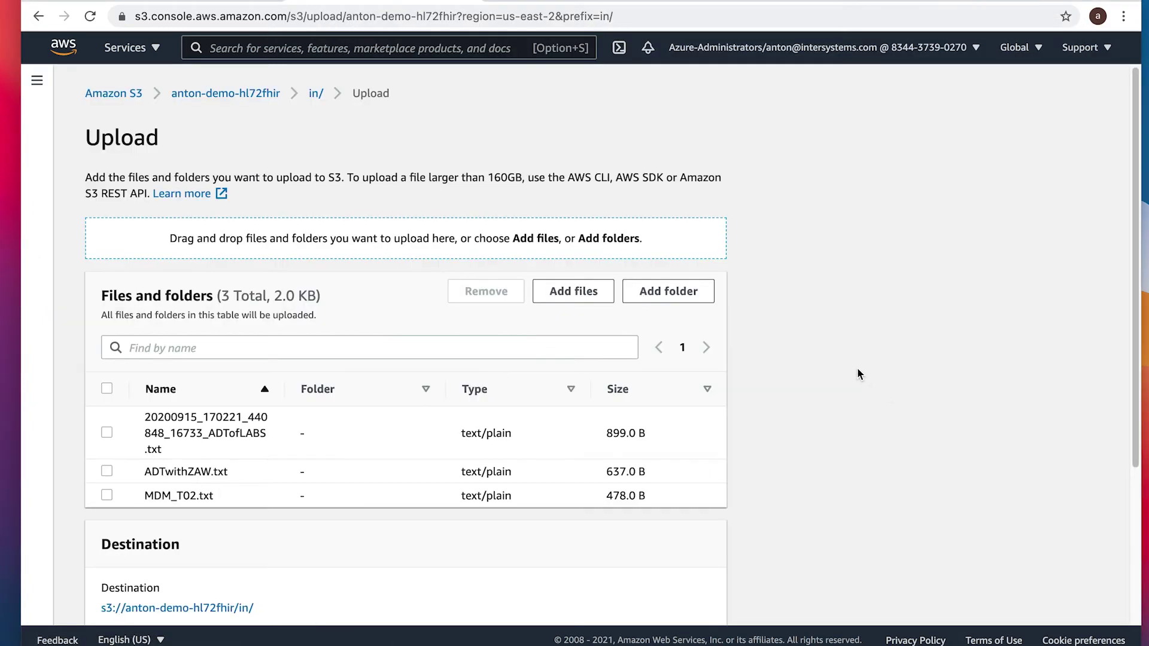
scroll(857, 372, "down", 5)
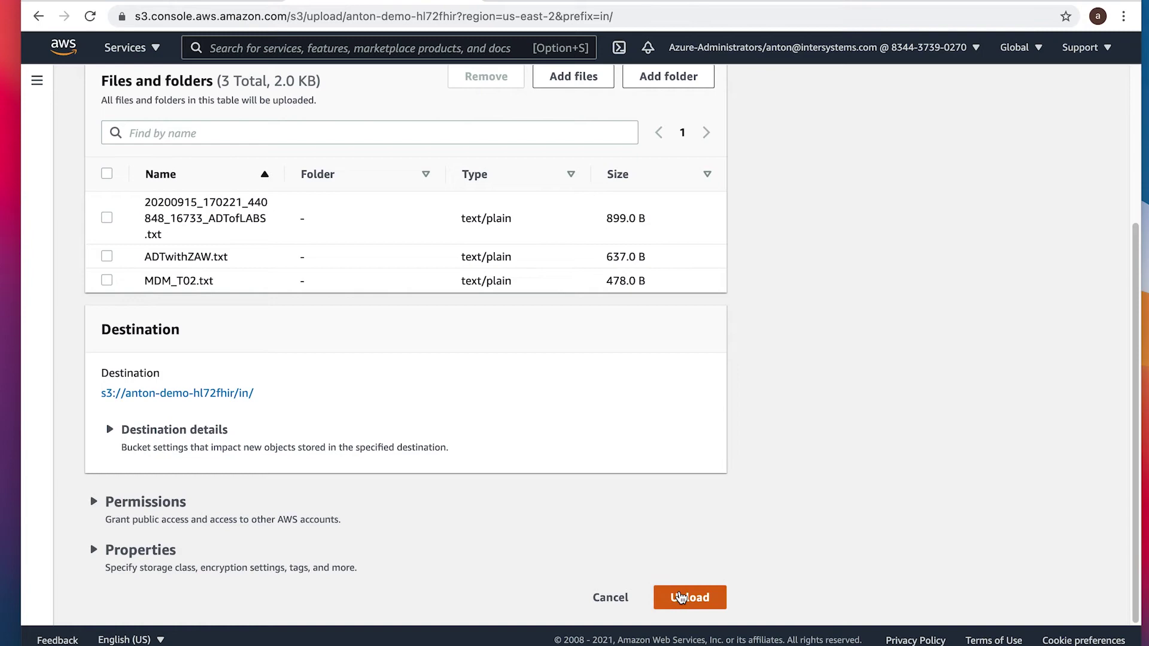
left_click(681, 598)
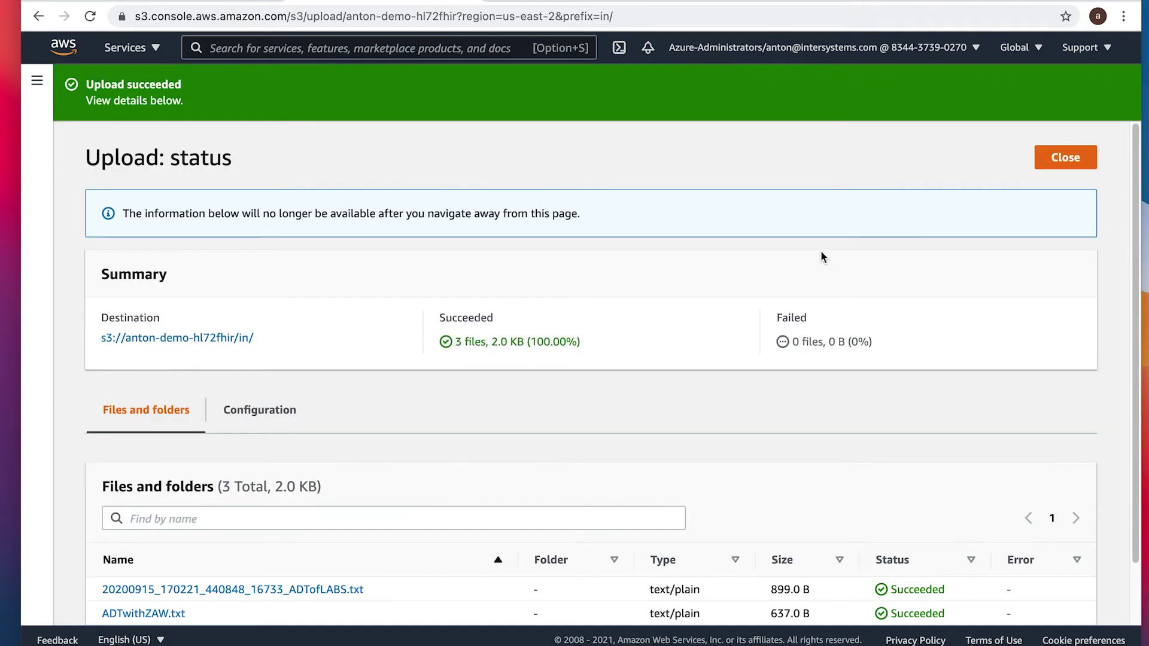
scroll(926, 231, "down", 2)
scroll(925, 235, "up", 2)
left_click(1076, 157)
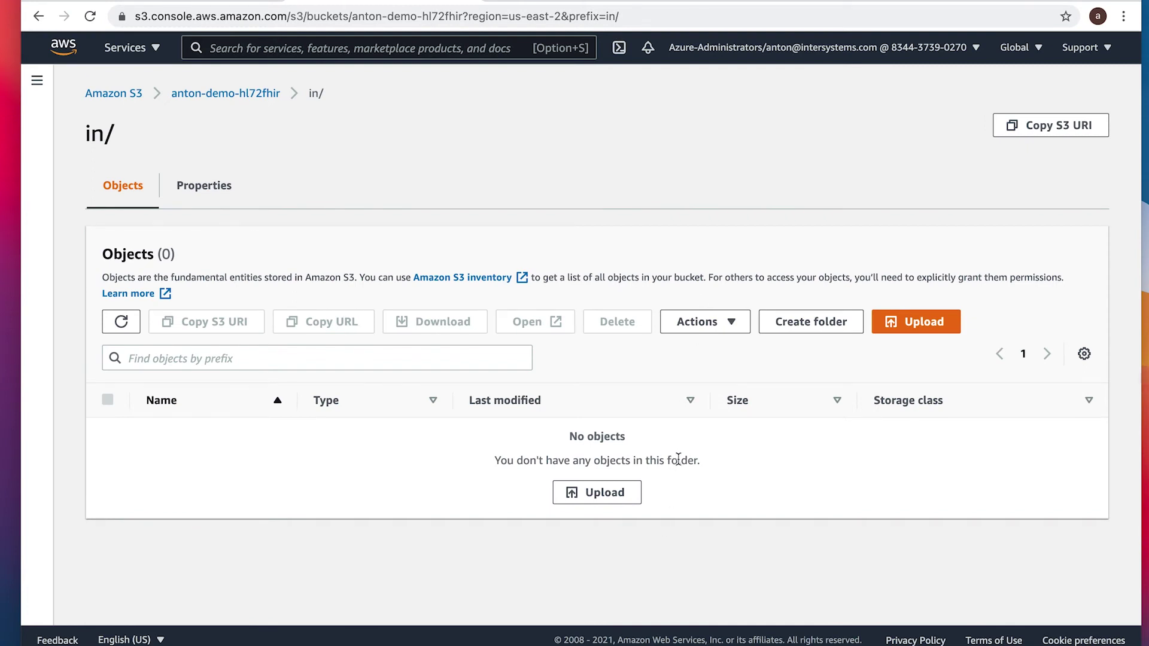
- Open the bucket's out/ folder to view the three converted .fhir files
left_click(243, 94)
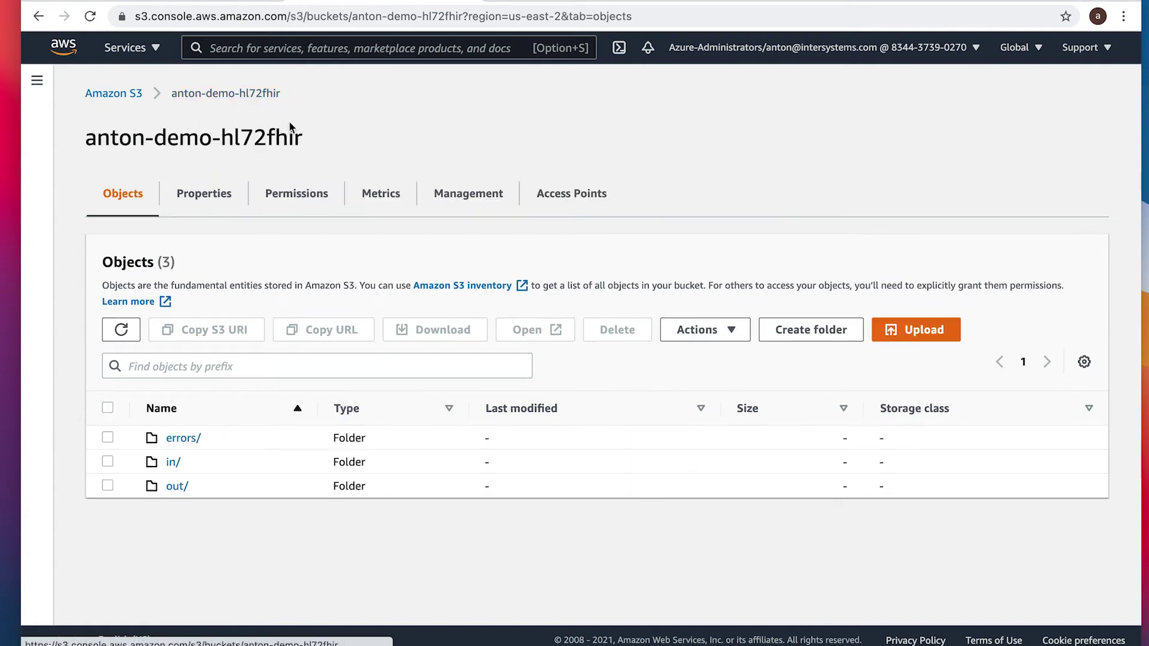
left_click(177, 488)
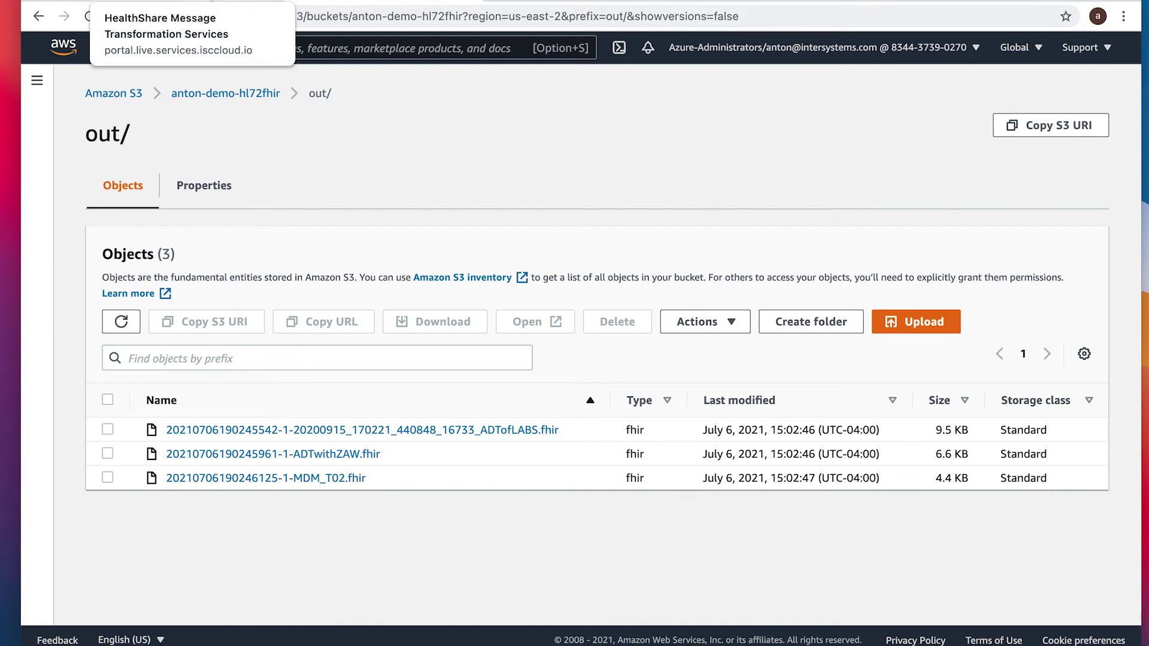
- Open anton-demo's statistics showing 3 files processed and 27 FHIR resources created
left_click(162, 2)
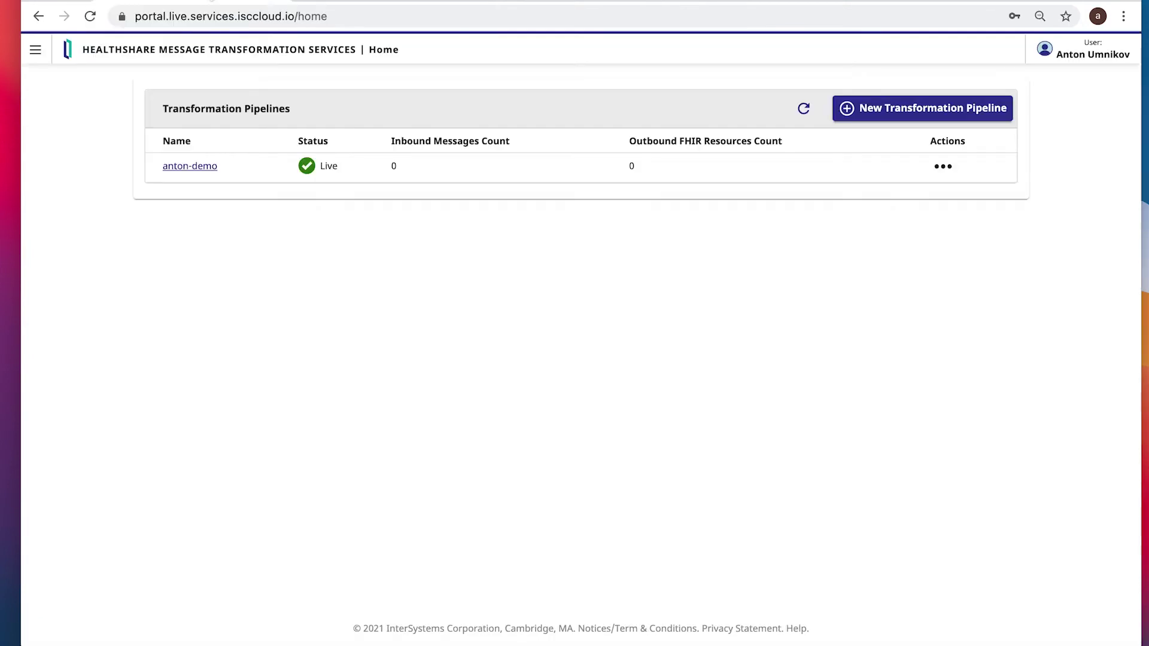
left_click(192, 168)
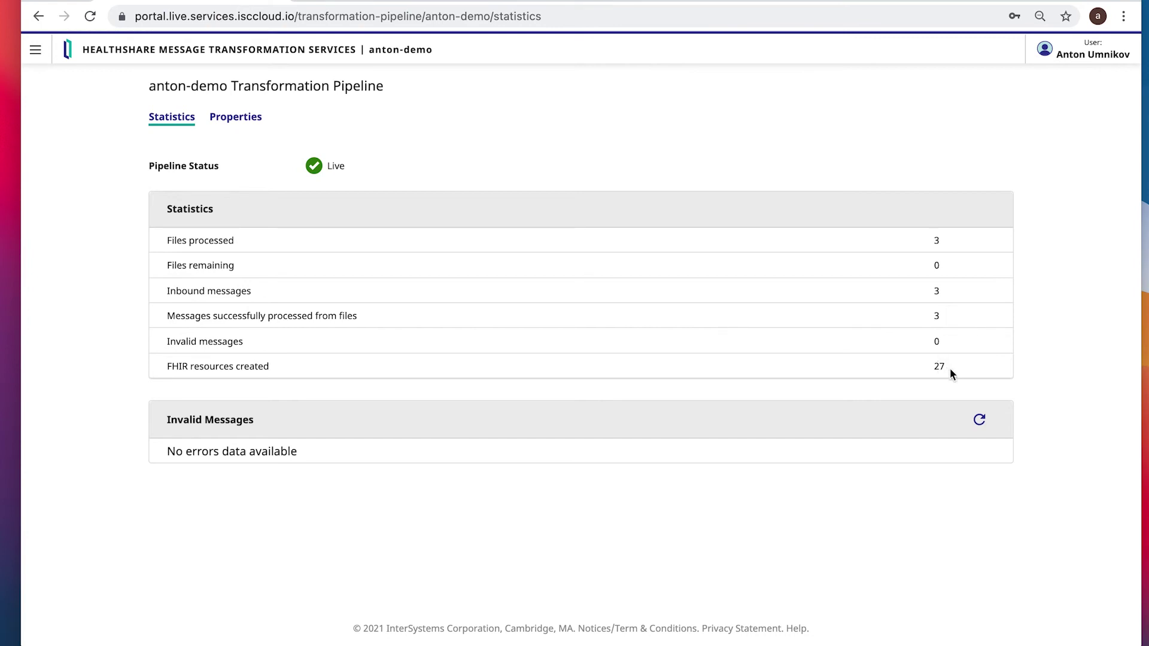
- Upload a PNG screenshot into the bucket's in/ folder and refresh until it disappears
left_click(389, 4)
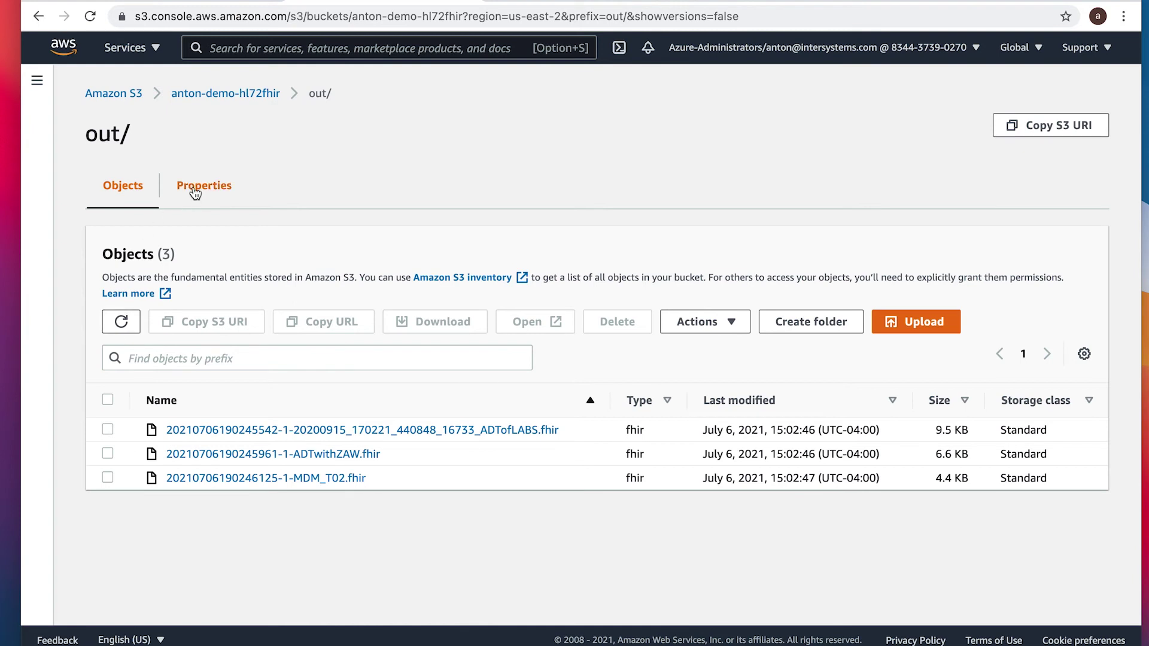
left_click(222, 96)
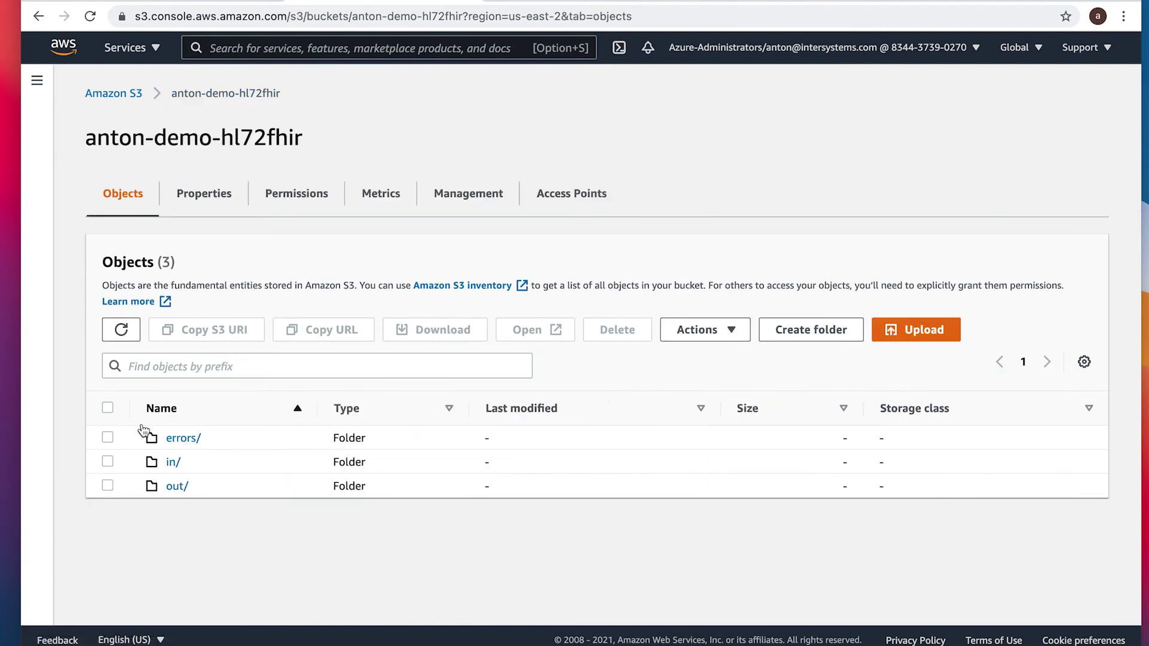
left_click(171, 463)
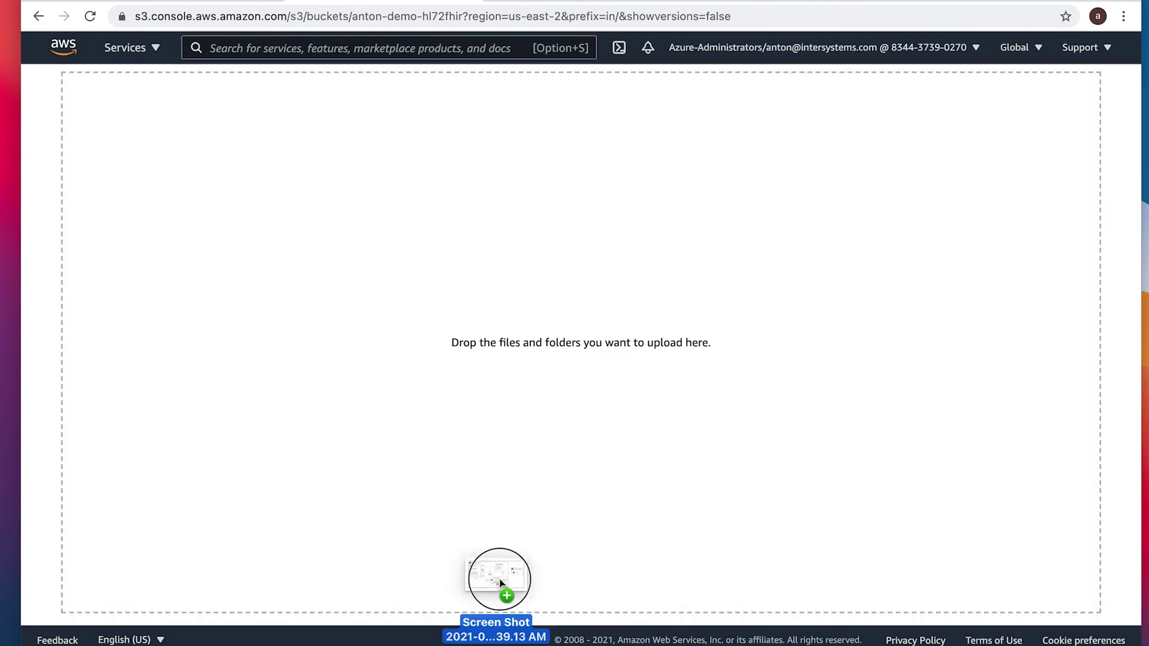
left_click_drag(776, 611, 511, 340)
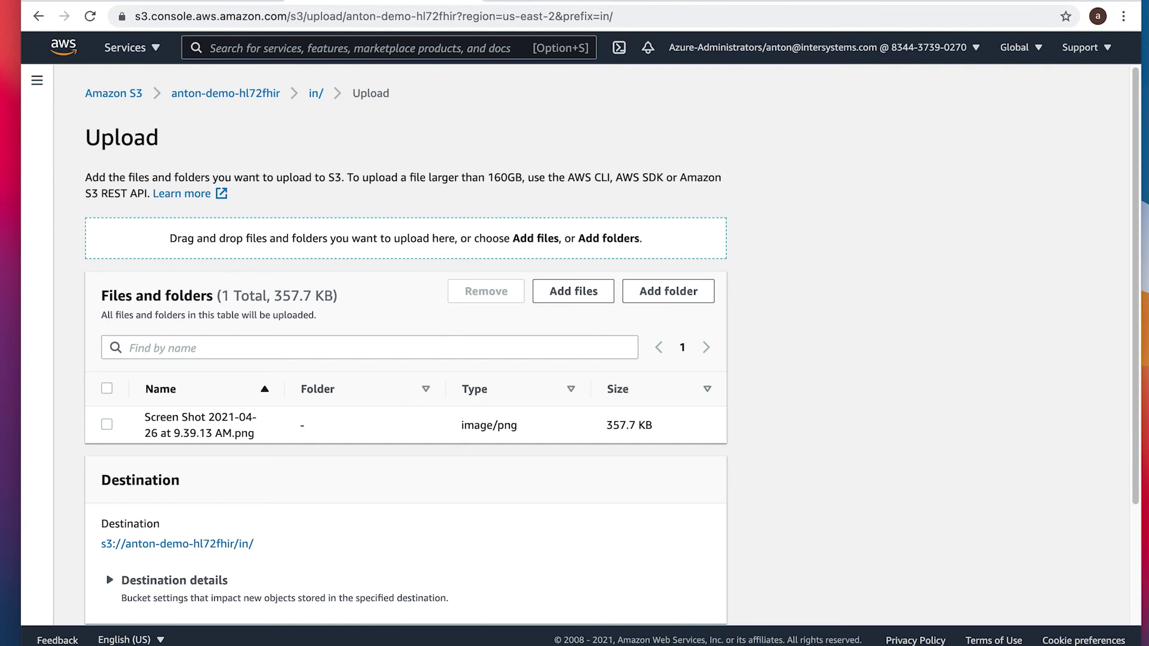
scroll(908, 540, "down", 5)
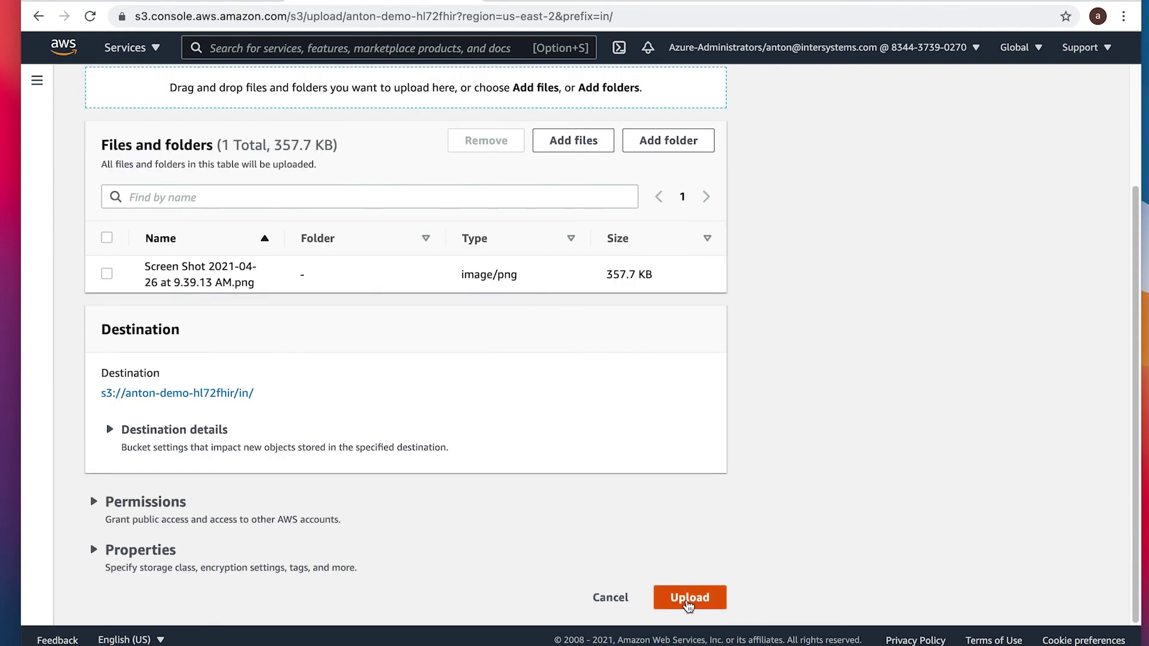
left_click(689, 599)
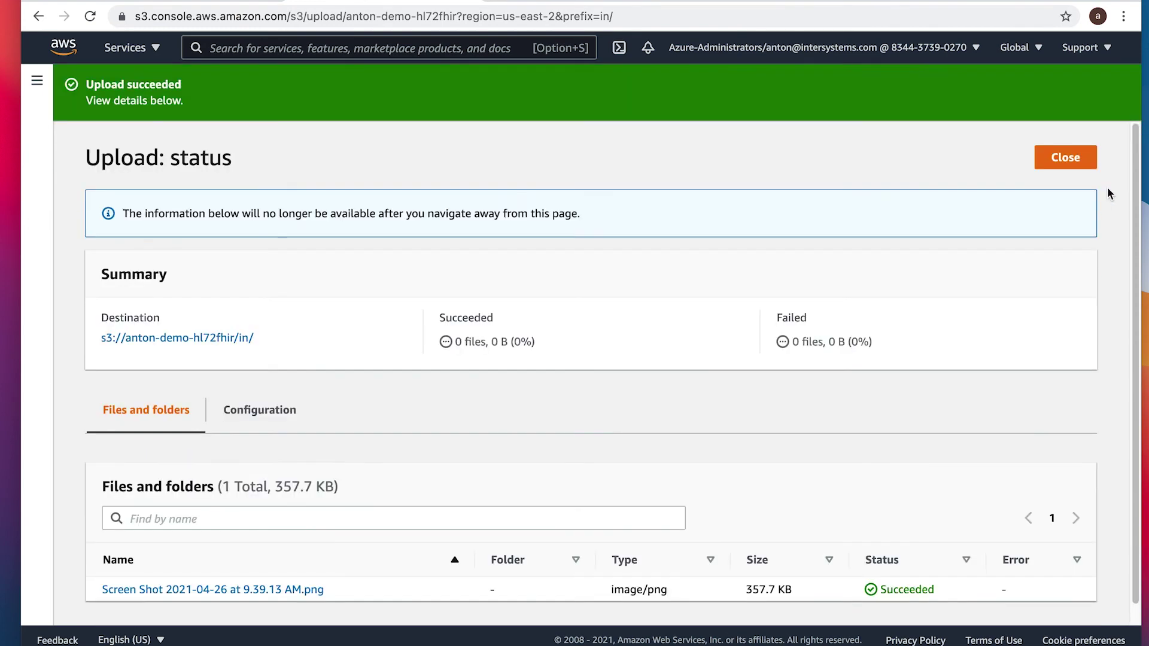
left_click(1059, 170)
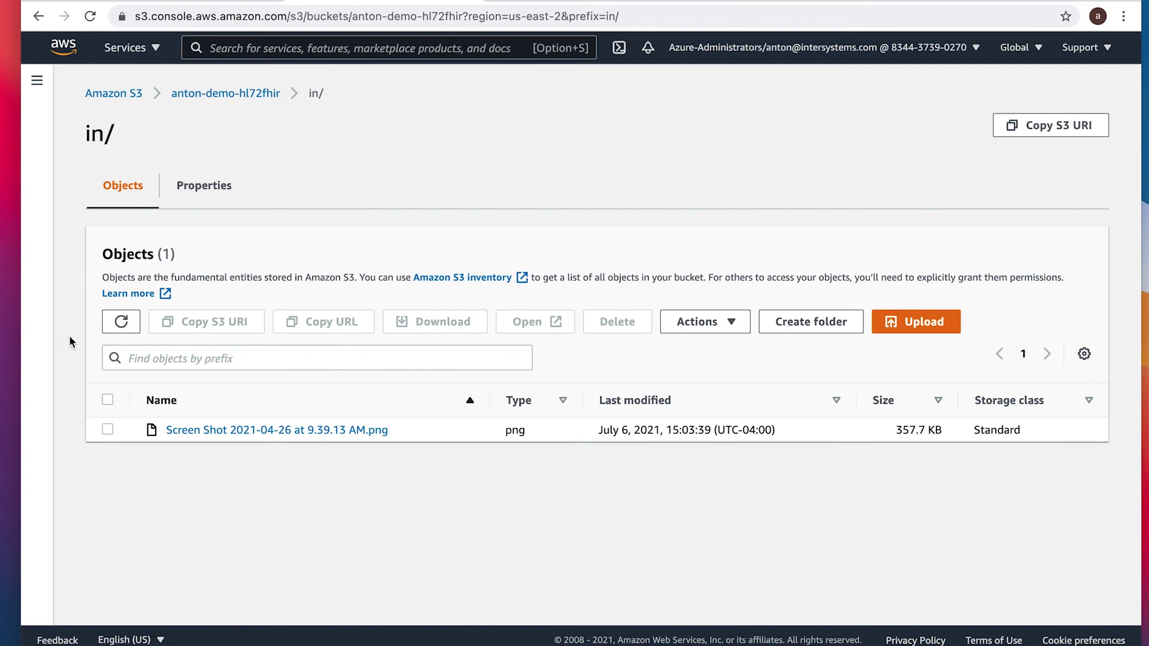
left_click(129, 323)
left_click(122, 323)
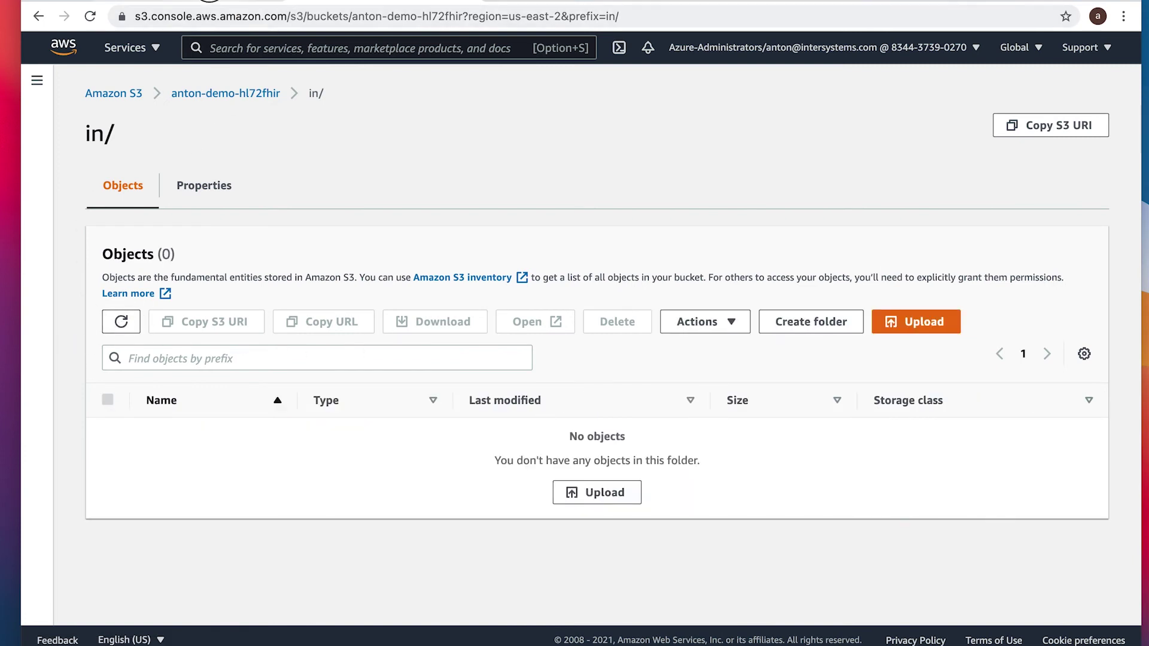
- Reload the pipeline statistics and view the PNG's Conversion error for lacking HL7 data
left_click(210, 1)
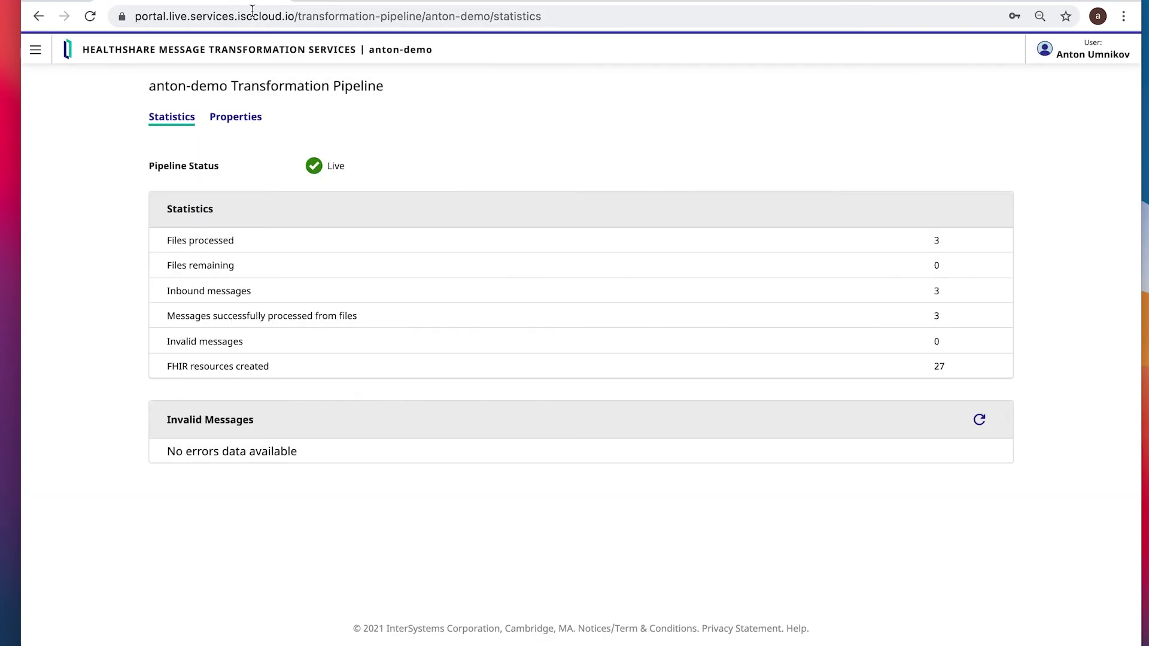
left_click(90, 16)
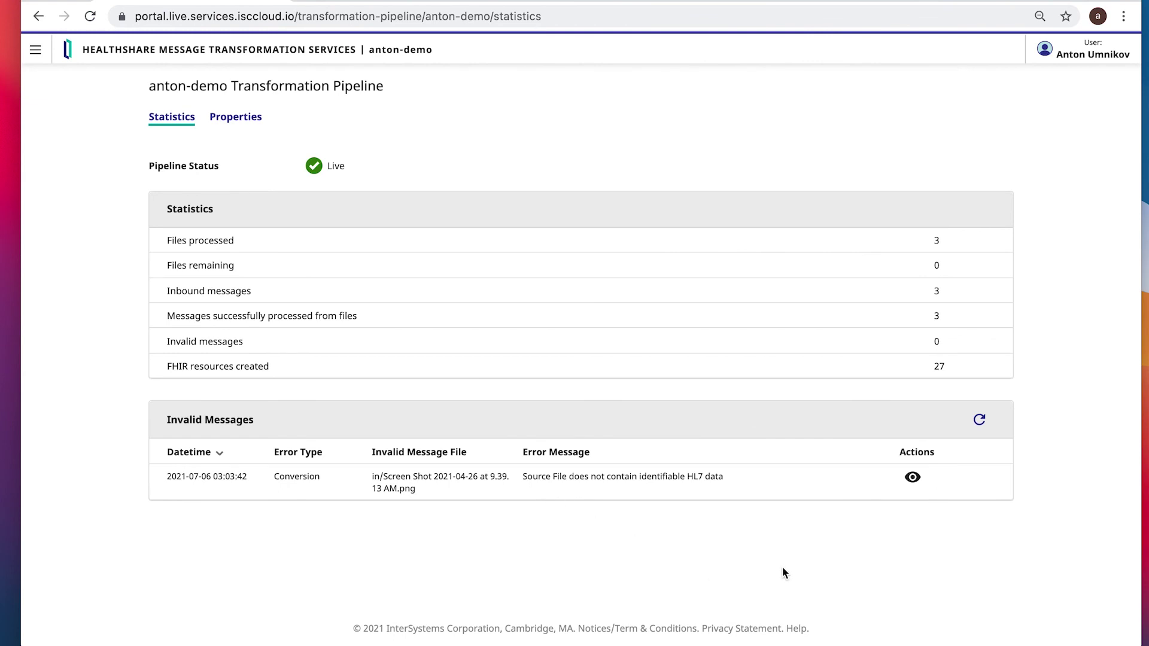
left_click(912, 478)
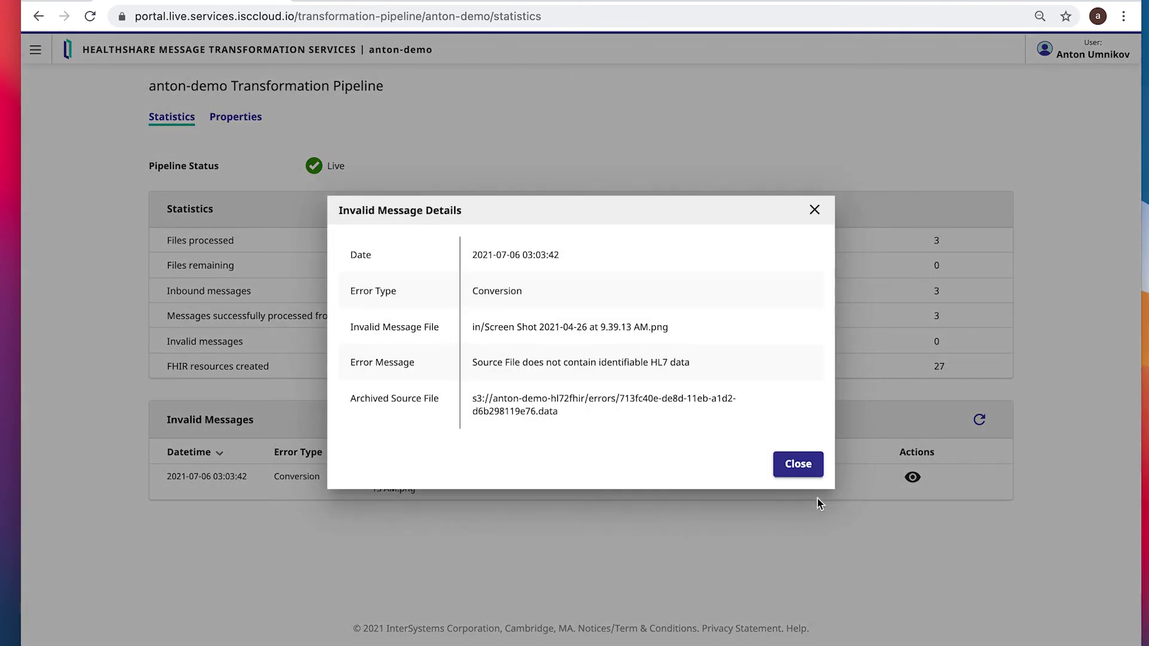
left_click(800, 473)
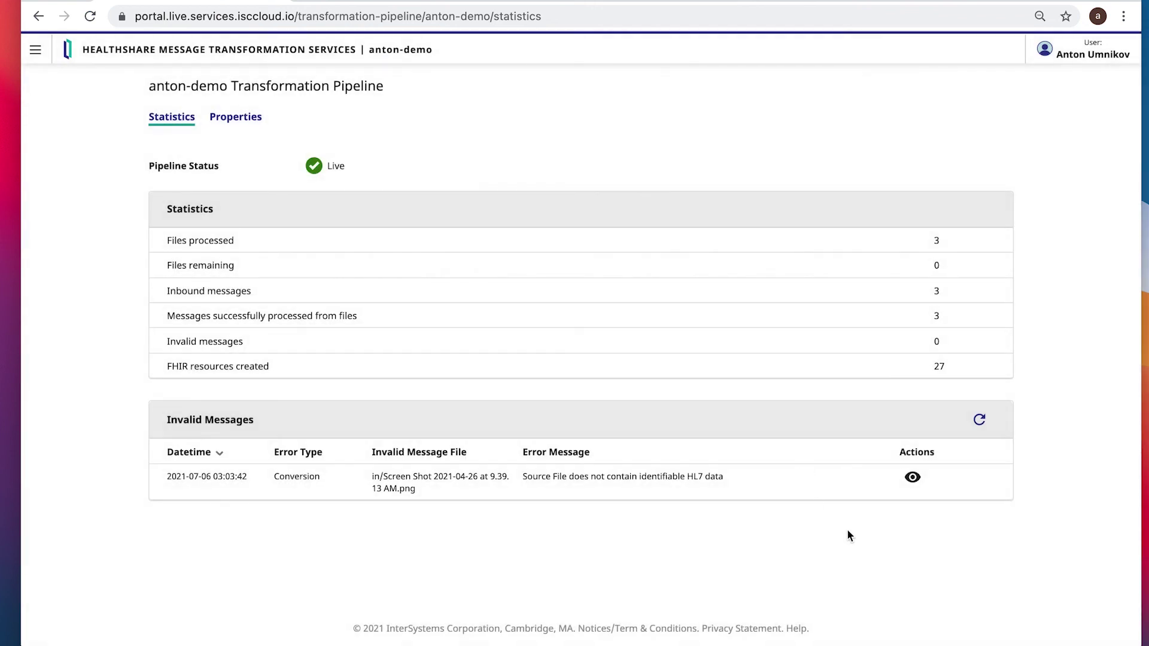